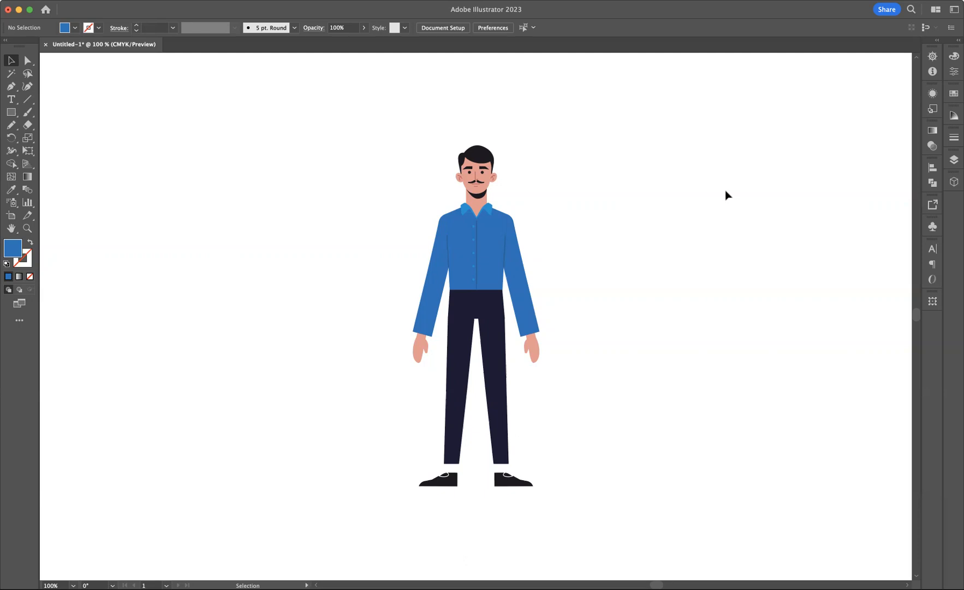
Duplicate the whole character and place the copy beside the original on the empty canvas.
left_click_drag(362, 126, 609, 465)
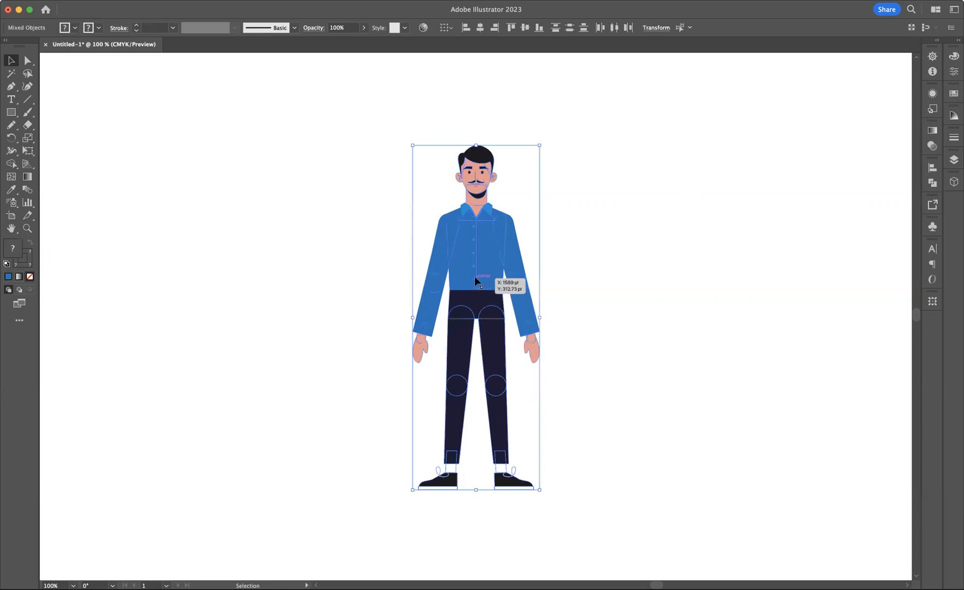
left_click_drag(475, 277, 839, 269)
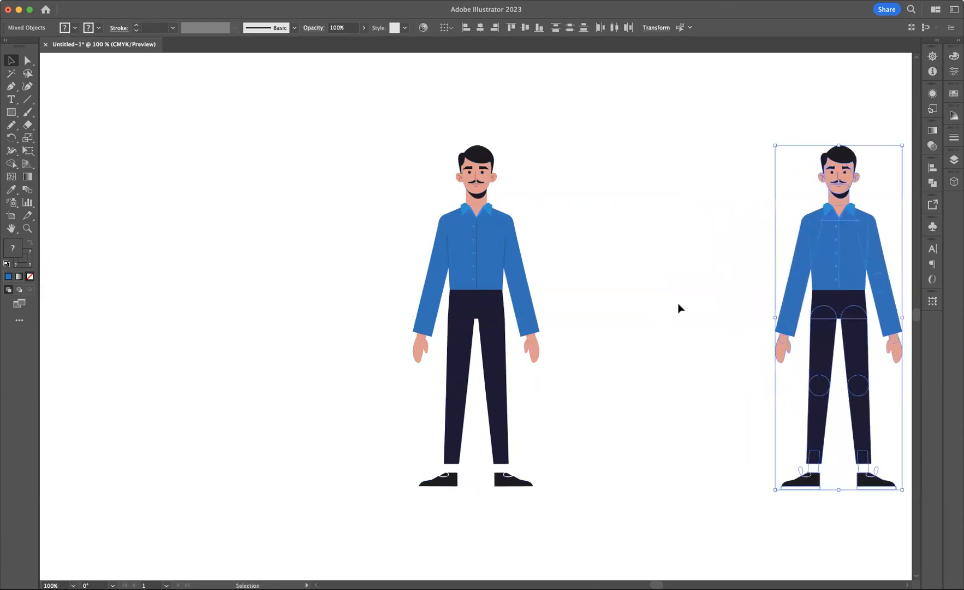
left_click(657, 261)
left_click_drag(688, 329, 400, 320)
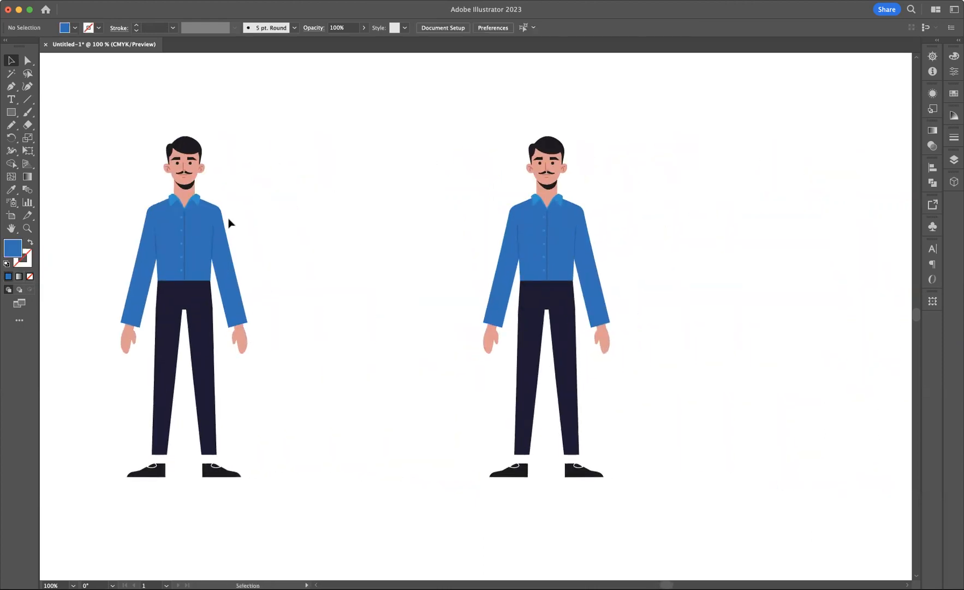
Move the copied character's hair off the head onto the empty canvas beside it.
left_click(27, 228)
left_click(567, 222)
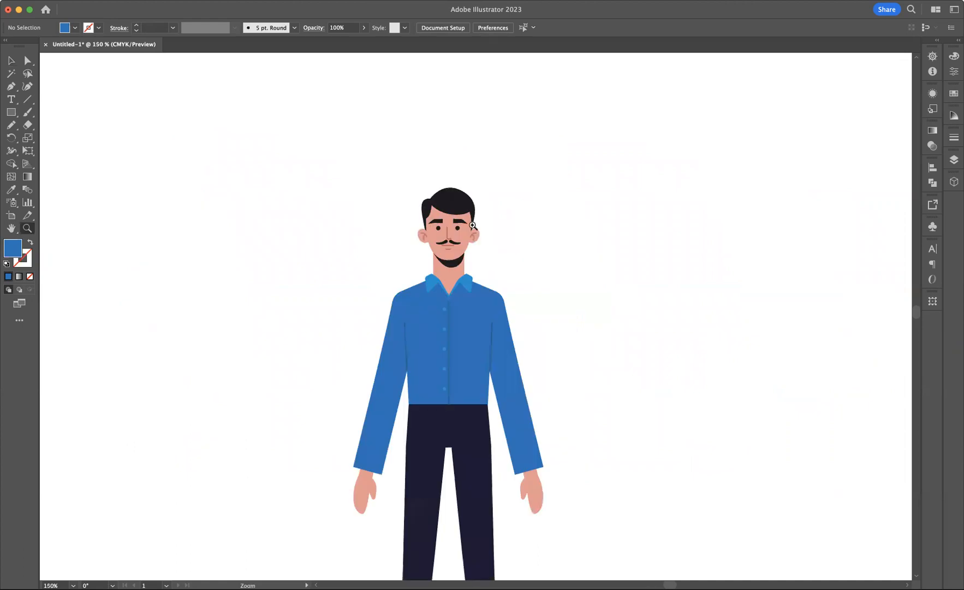
left_click(462, 229)
left_click(509, 325)
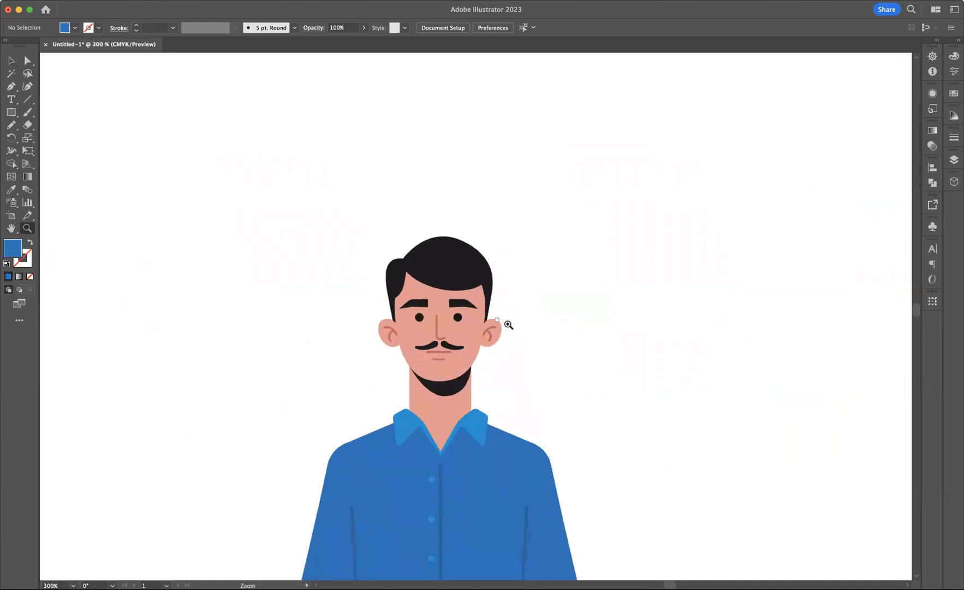
left_click(10, 60)
left_click_drag(457, 266, 744, 217)
left_click(658, 249)
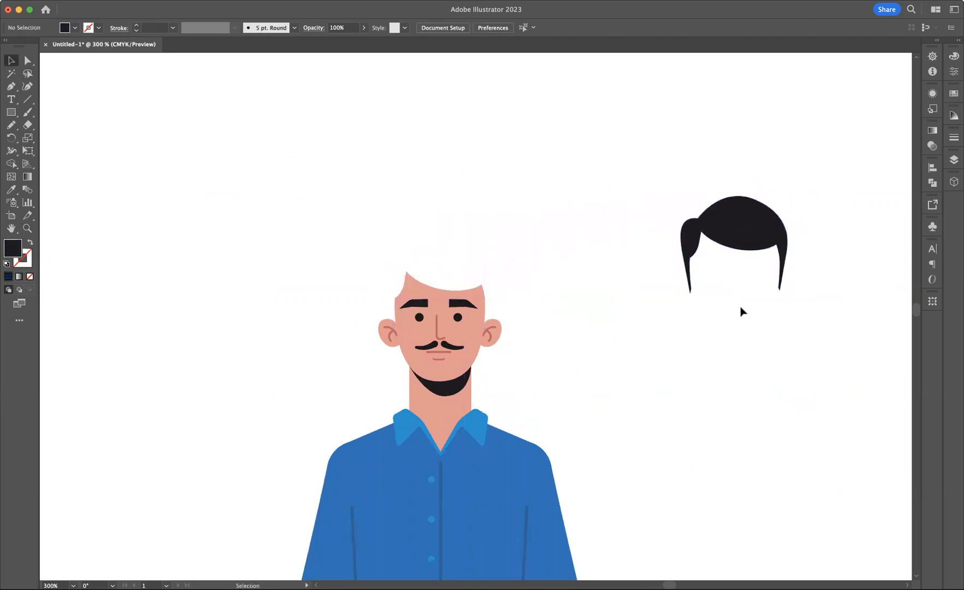
Set the Pencil tool's fidelity to the smoothest setting, ready for drawing over the enlarged hair shape.
left_click_drag(732, 316, 605, 328)
left_click(25, 228)
left_click(671, 275)
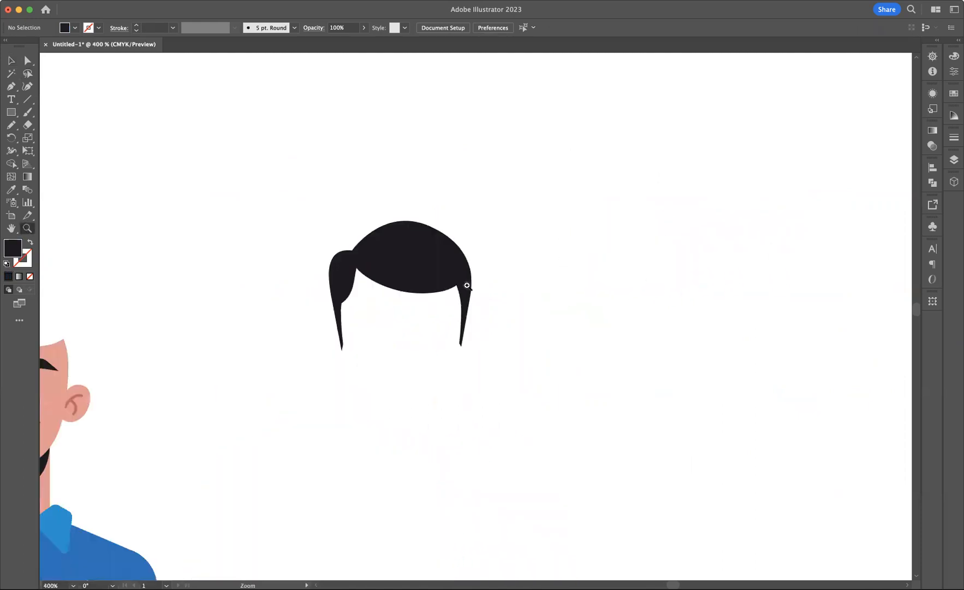
left_click(428, 285)
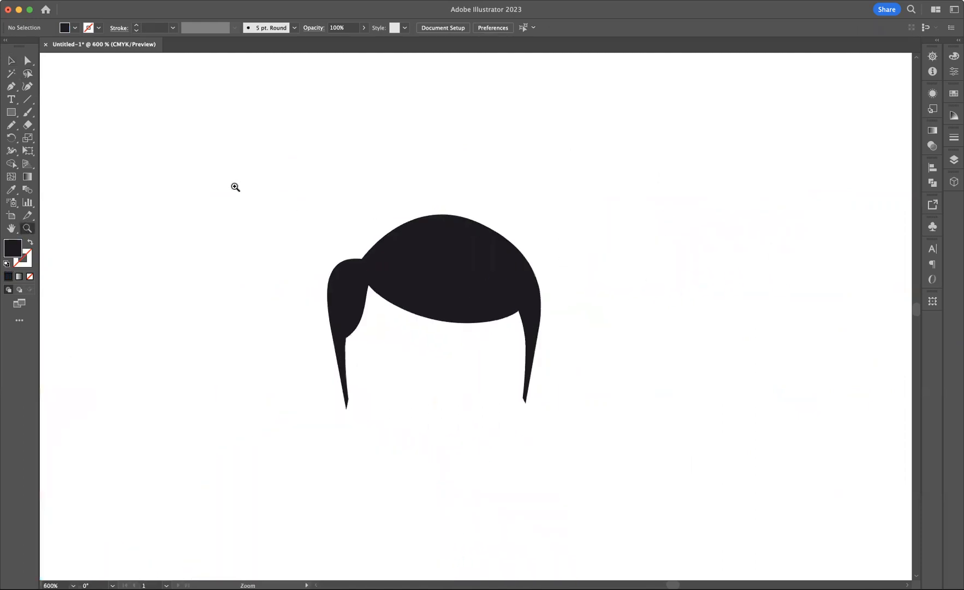
left_click(8, 128)
double_click(11, 128)
mouse_move(529, 198)
left_mouse_down()
mouse_move(810, 163)
mouse_move(787, 122)
mouse_move(749, 120)
left_mouse_up()
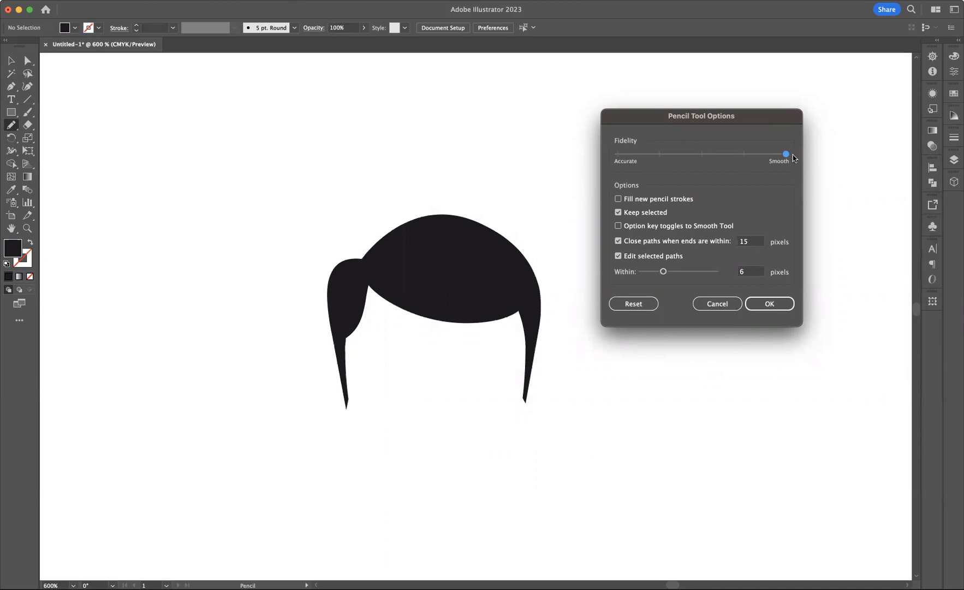
left_click(769, 304)
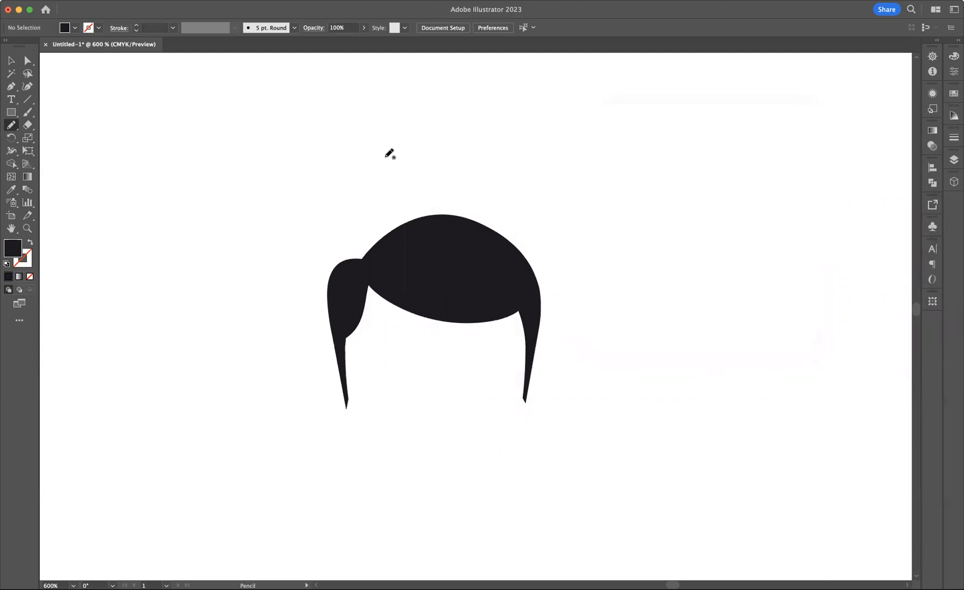
Set the Pencil to draw with no fill and a 1 pt brown stroke.
left_click(30, 242)
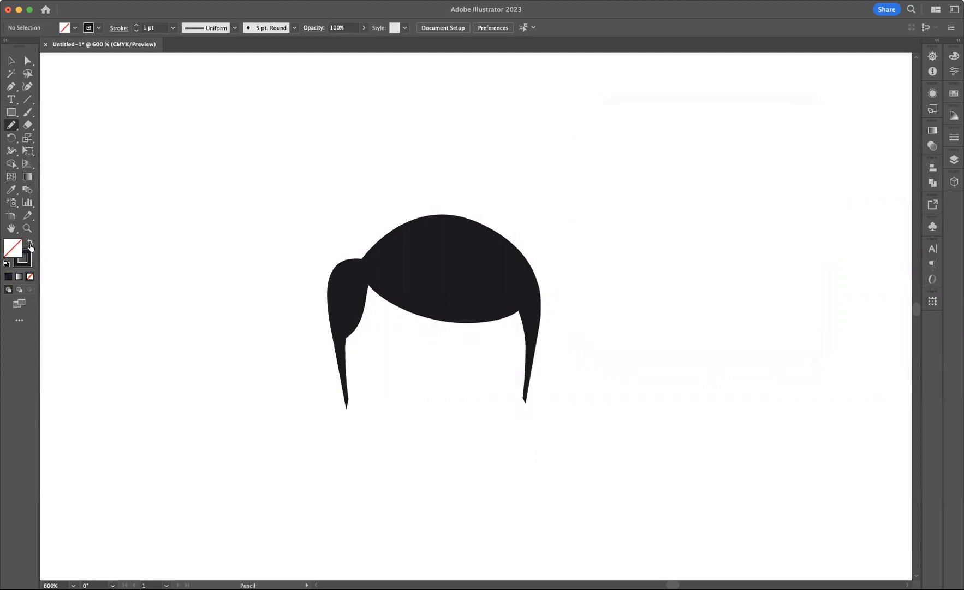
left_click(98, 28)
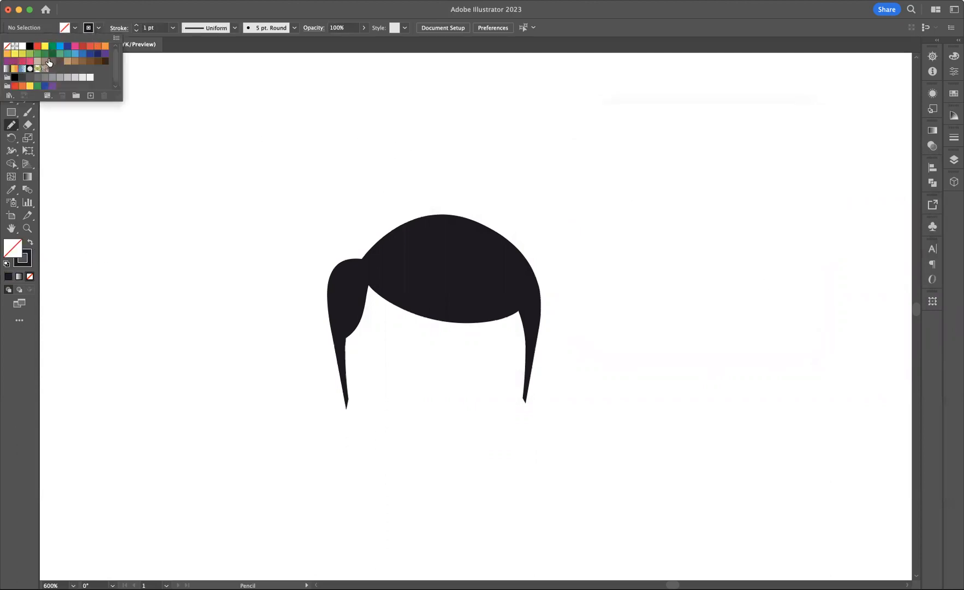
left_click(90, 62)
left_click(385, 251)
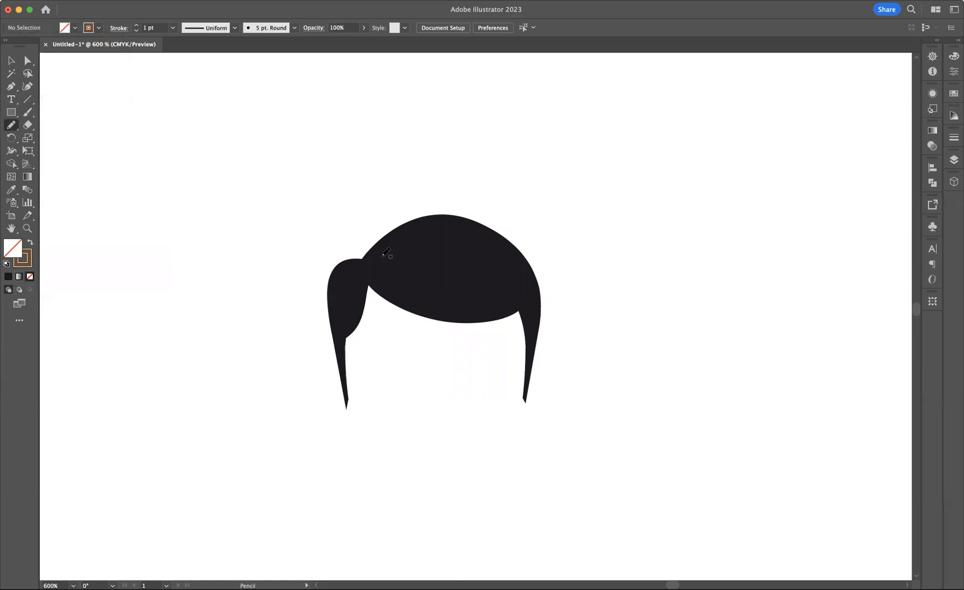
Draw a curved highlight about 23 pt wide along the top of the hair and apply the width profile tapered at both ends.
mouse_move(385, 254)
left_mouse_down()
mouse_move(451, 237)
mouse_move(506, 256)
mouse_move(516, 273)
left_mouse_up()
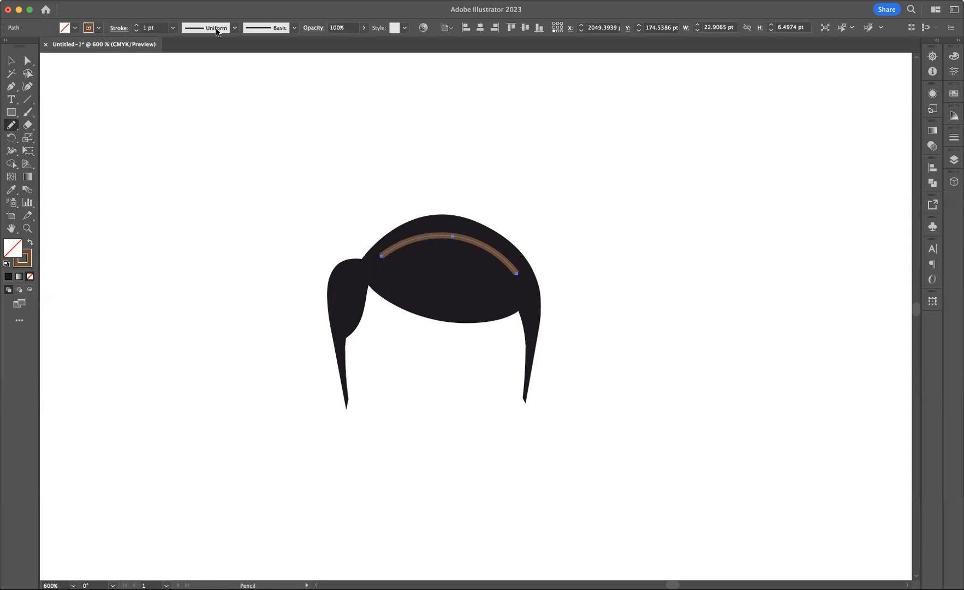
left_click(235, 28)
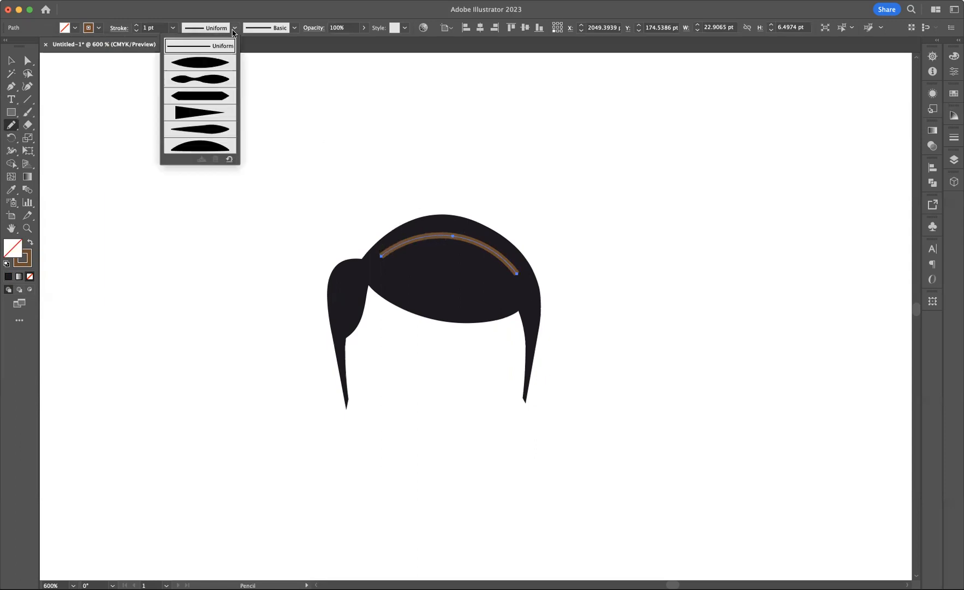
left_click(198, 63)
Draw two progressively shorter curved highlights beneath the first, the longer about 14 pt wide, and taper both at their ends.
mouse_move(401, 263)
left_mouse_down()
mouse_move(455, 258)
mouse_move(484, 272)
left_mouse_up()
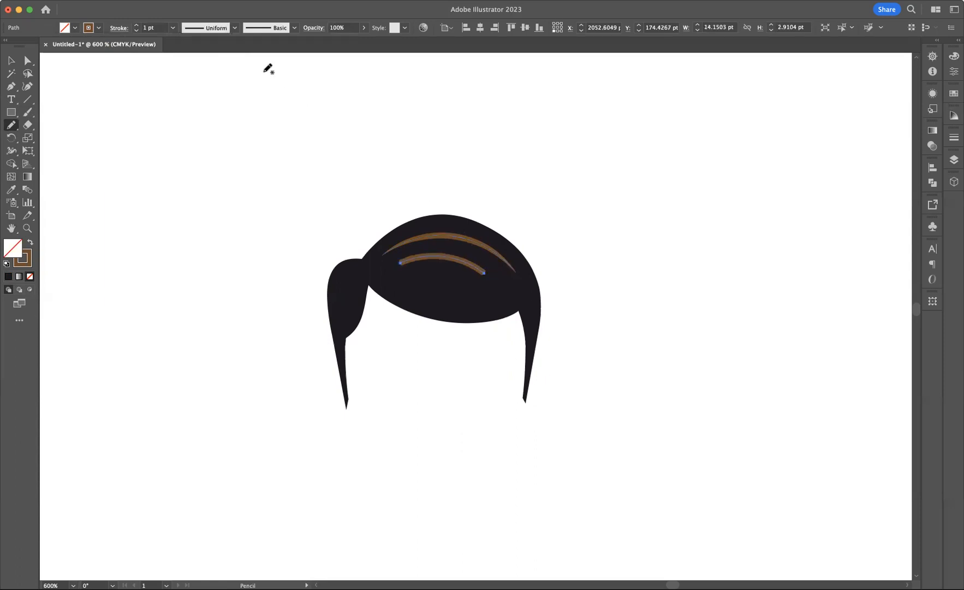
left_click(234, 28)
left_click(197, 63)
left_click_drag(430, 282, 458, 286)
left_click(234, 28)
left_click(199, 63)
Draw a tapered highlight about 7 pt tall on the hair's left side lock and one about 6 pt tall on the right.
mouse_move(357, 272)
left_mouse_down()
mouse_move(344, 281)
mouse_move(340, 316)
left_mouse_up()
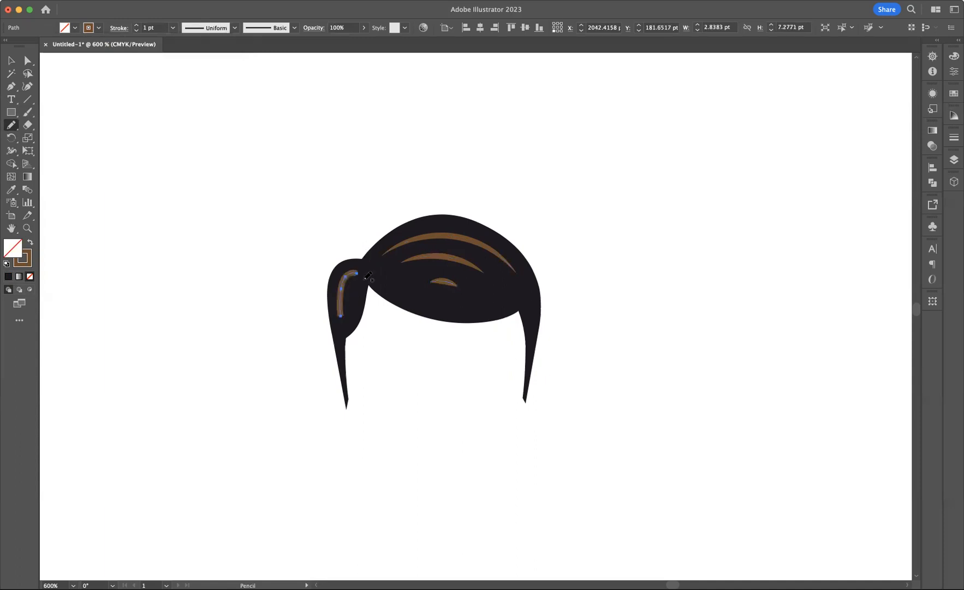
left_click(234, 27)
left_click(207, 64)
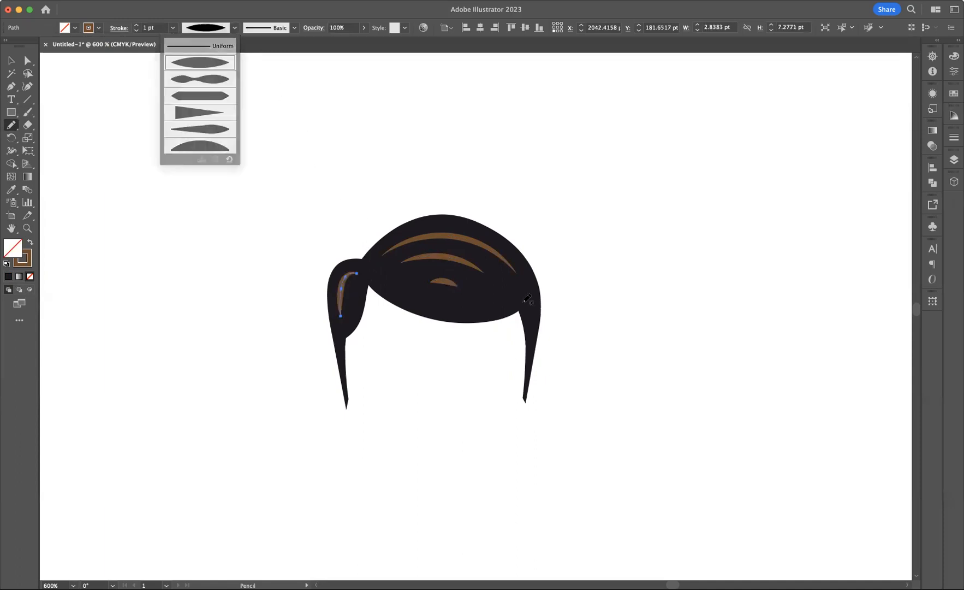
left_click_drag(534, 288, 534, 323)
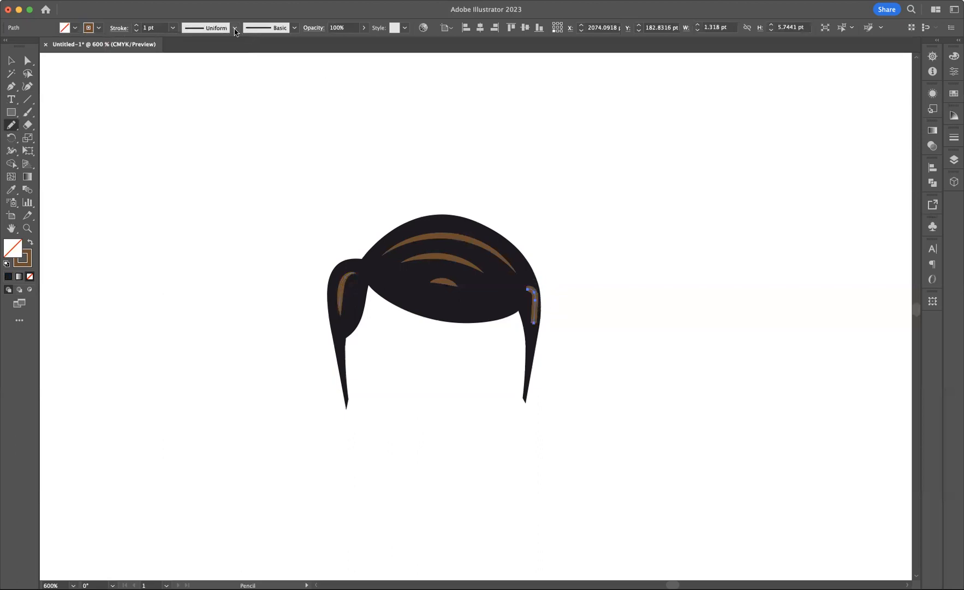
left_click(235, 28)
left_click(202, 64)
Shift the right side highlight slightly inward and down so it sits within the hair.
left_click(11, 60)
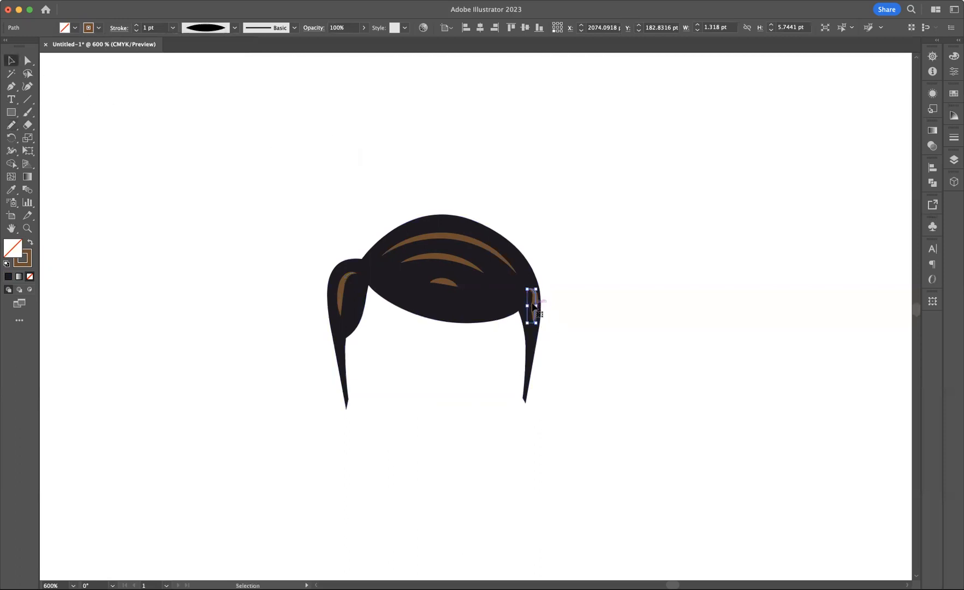
left_click_drag(533, 307, 531, 309)
left_click(586, 216)
Select the hair together with all its highlights and place it back on the copied character's head.
left_click_drag(283, 191, 697, 473)
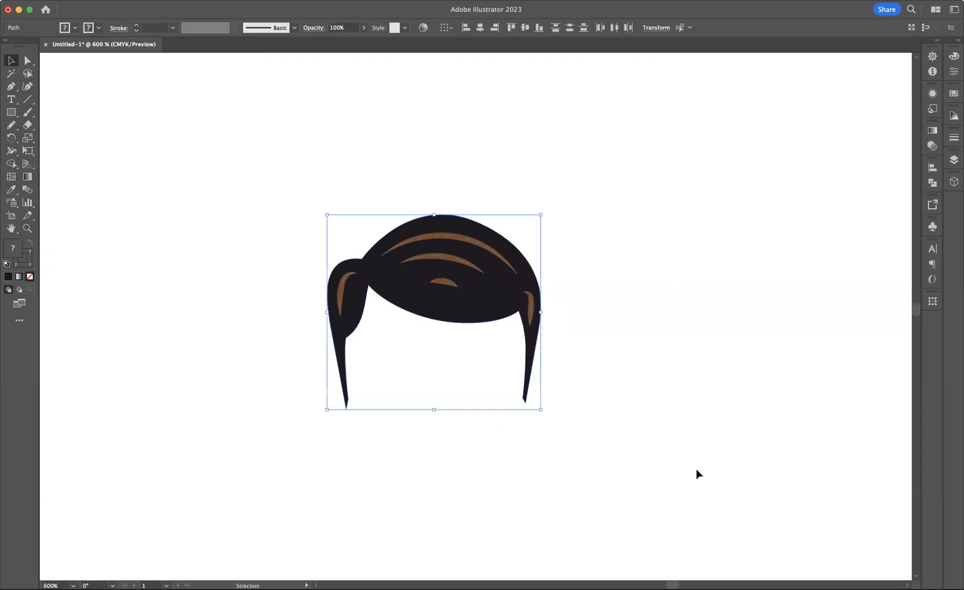
left_click(28, 228)
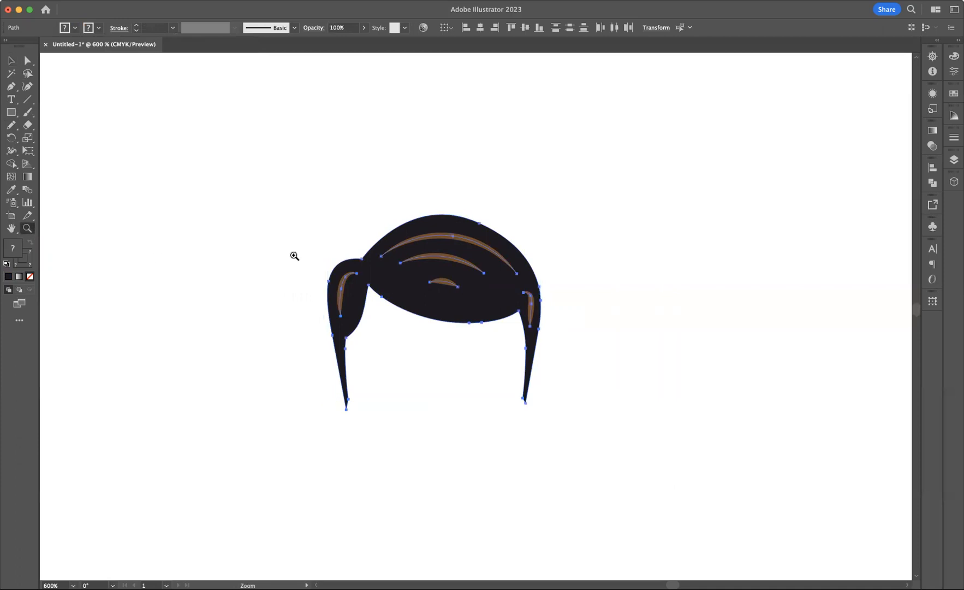
left_click(291, 253, "alt")
key("v")
left_click_drag(717, 394, 419, 433)
left_click(523, 417)
Move the copied character's beard off the face onto the empty canvas beside it.
left_click_drag(523, 418, 554, 239)
left_click_drag(579, 290, 605, 178)
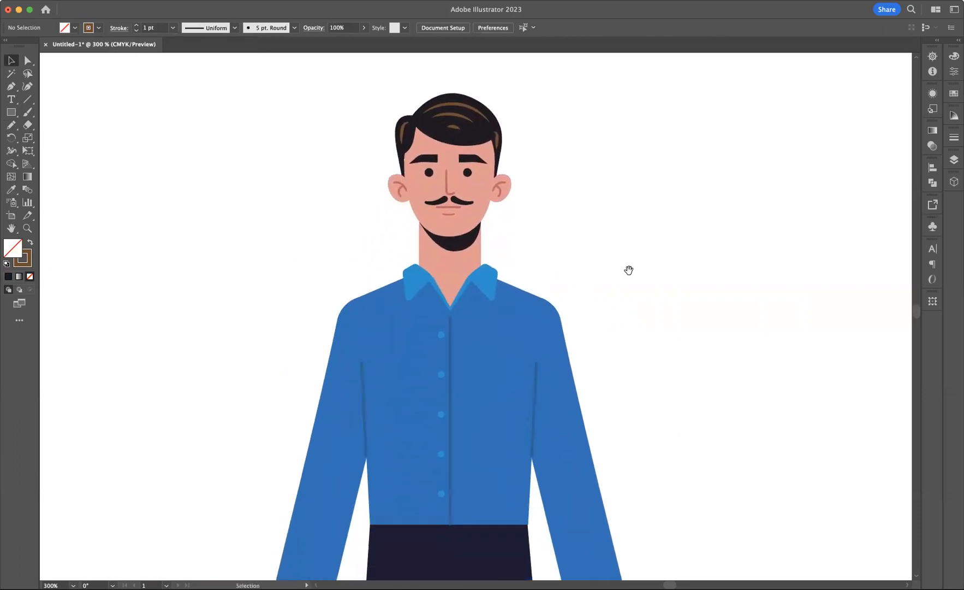
left_click_drag(628, 274, 628, 245)
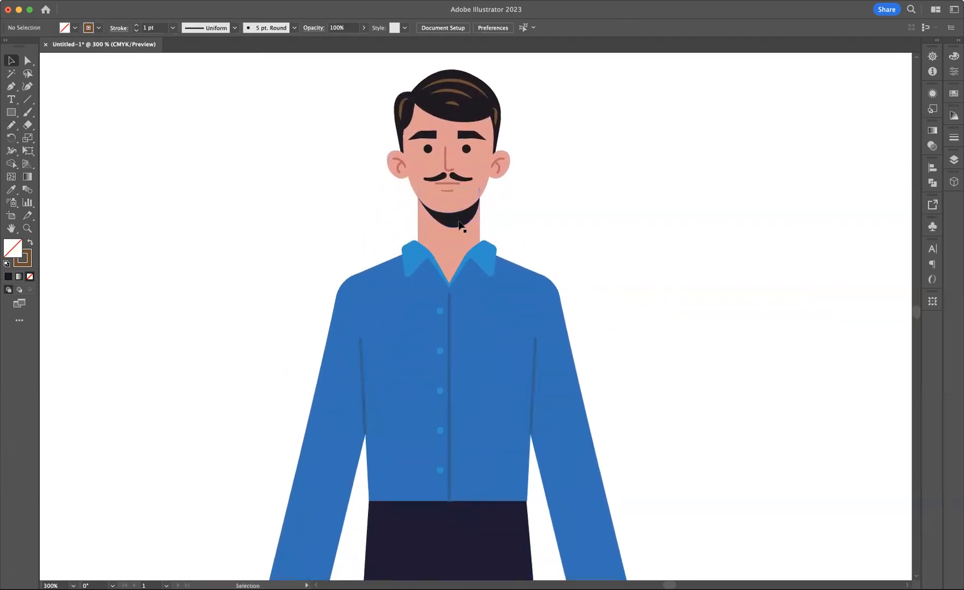
left_click_drag(457, 223, 745, 204)
left_click_drag(729, 246, 601, 267)
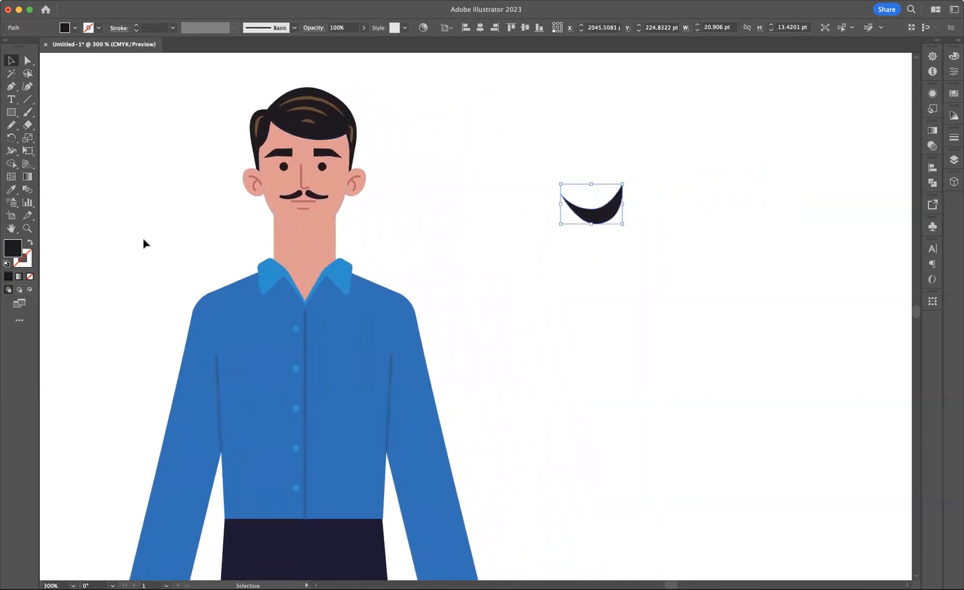
Fill the detached beard with a white-to-black linear gradient and show the gradient settings.
left_click(20, 280)
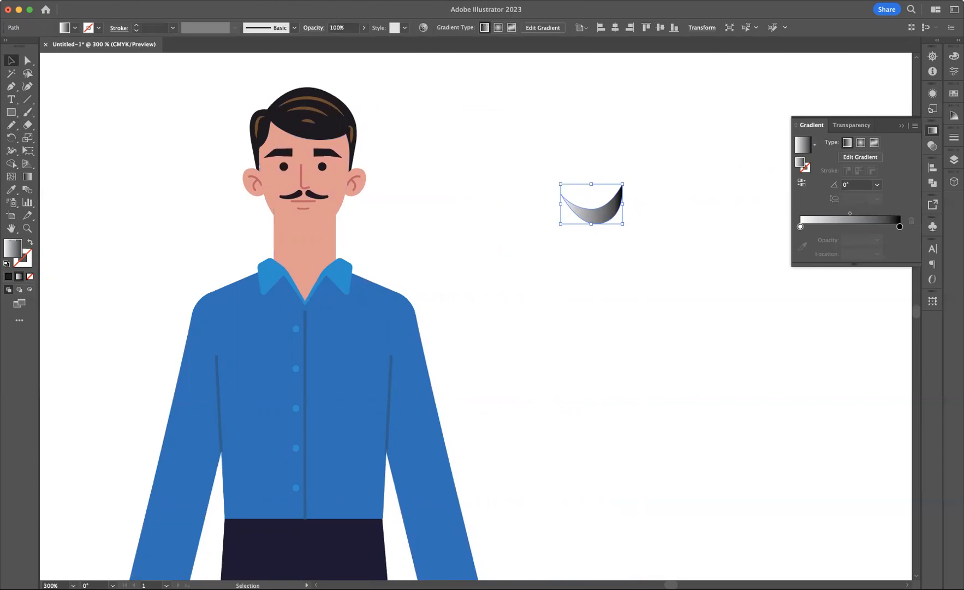
left_click(280, 0)
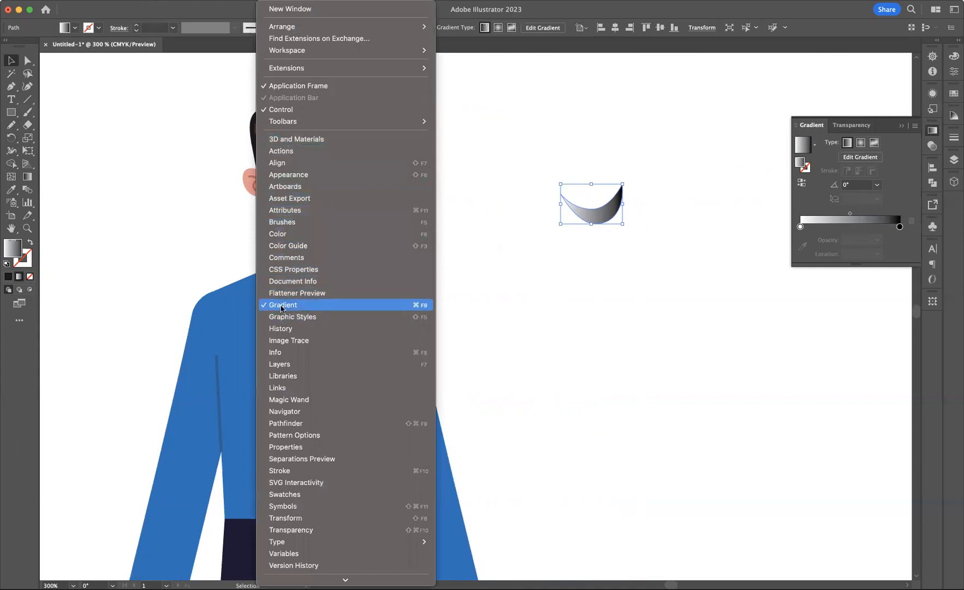
left_click(811, 151)
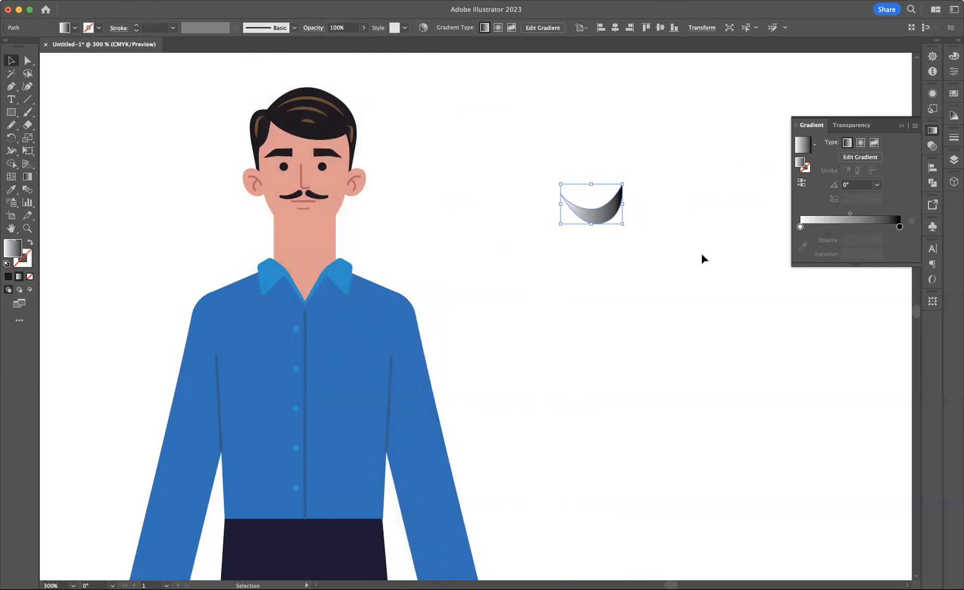
Set the gradient's starting colour stop to the skin tone sampled from the character's neck.
left_click(801, 227)
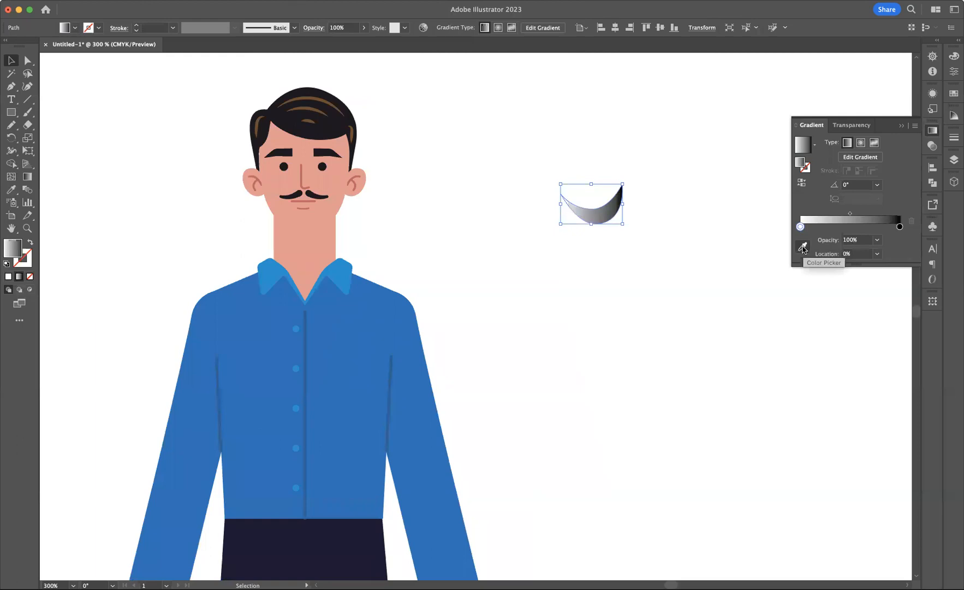
left_click(803, 249)
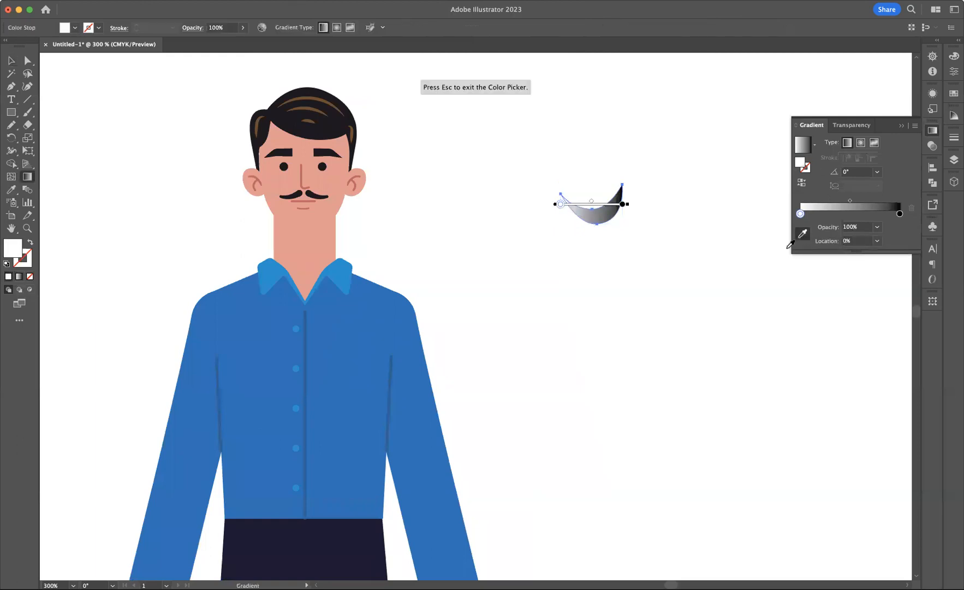
left_click(320, 245)
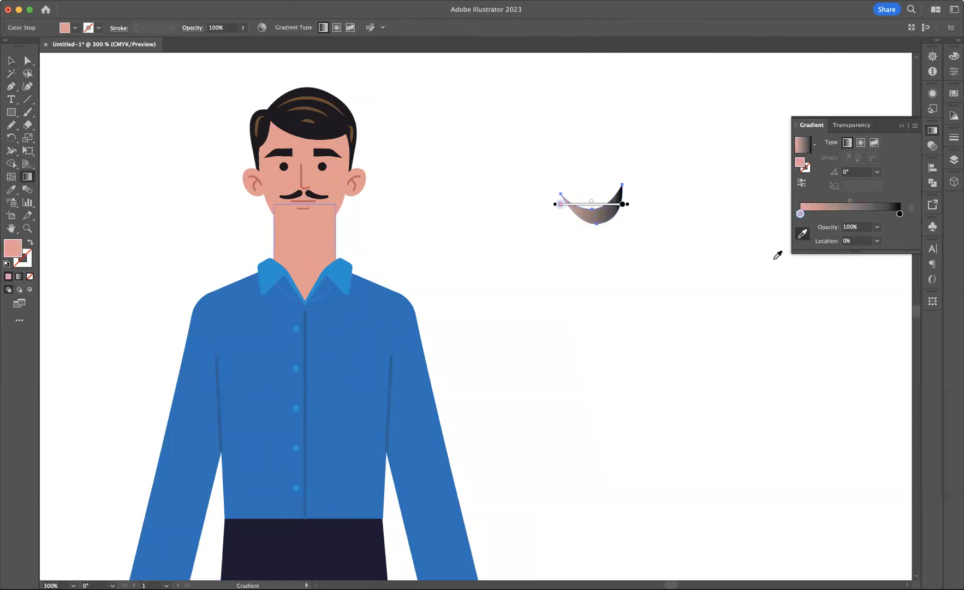
Set the gradient's end colour stop to the skin tone sampled from the neck and darken it to 69% black (K).
left_click(900, 213)
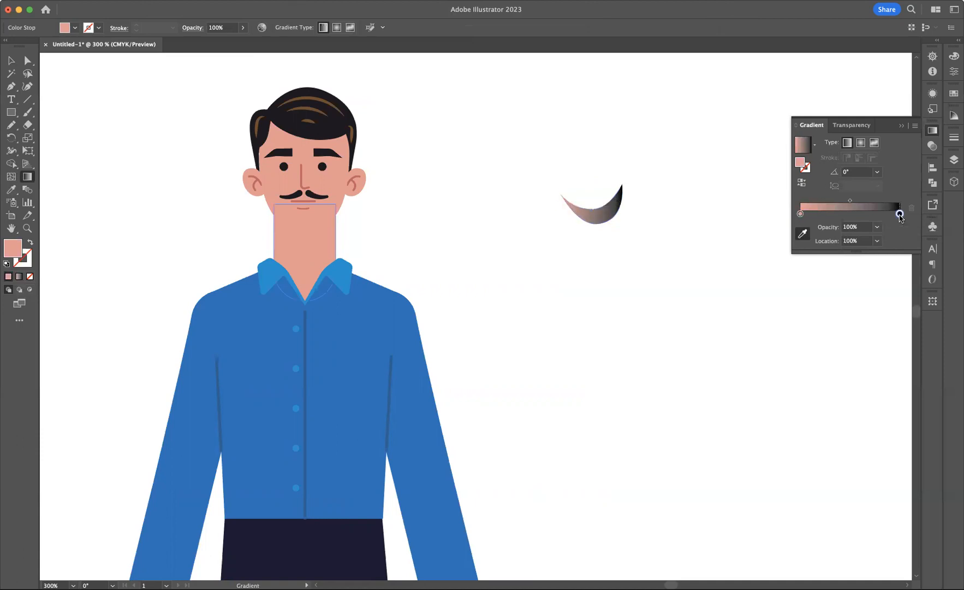
left_click(803, 234)
left_click(324, 251)
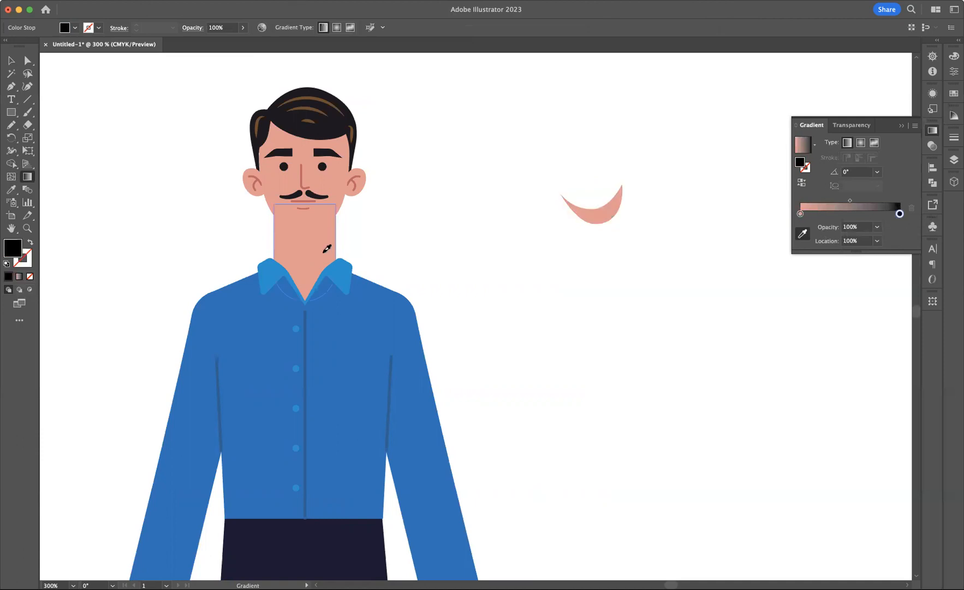
double_click(900, 214)
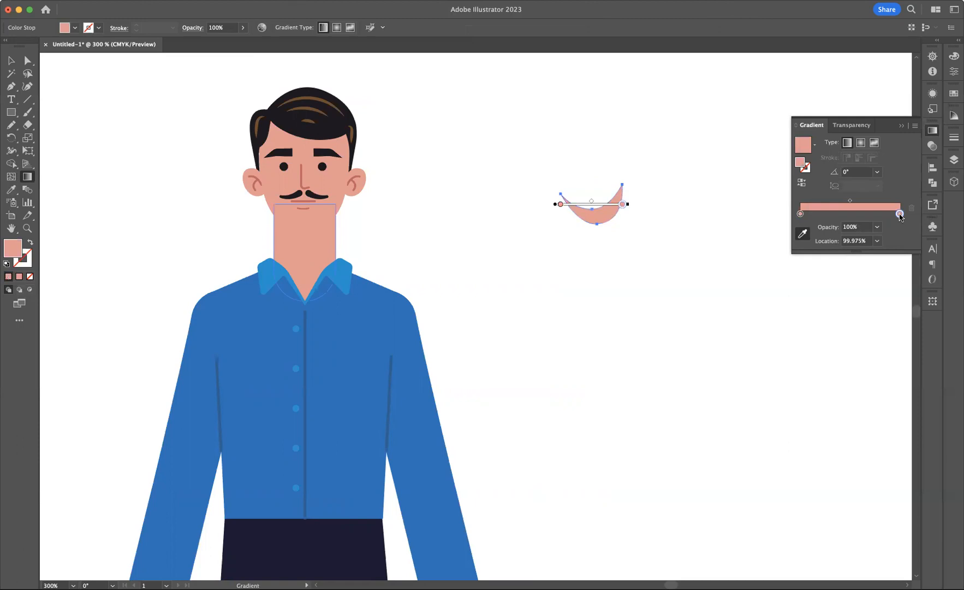
left_click_drag(811, 295, 854, 298)
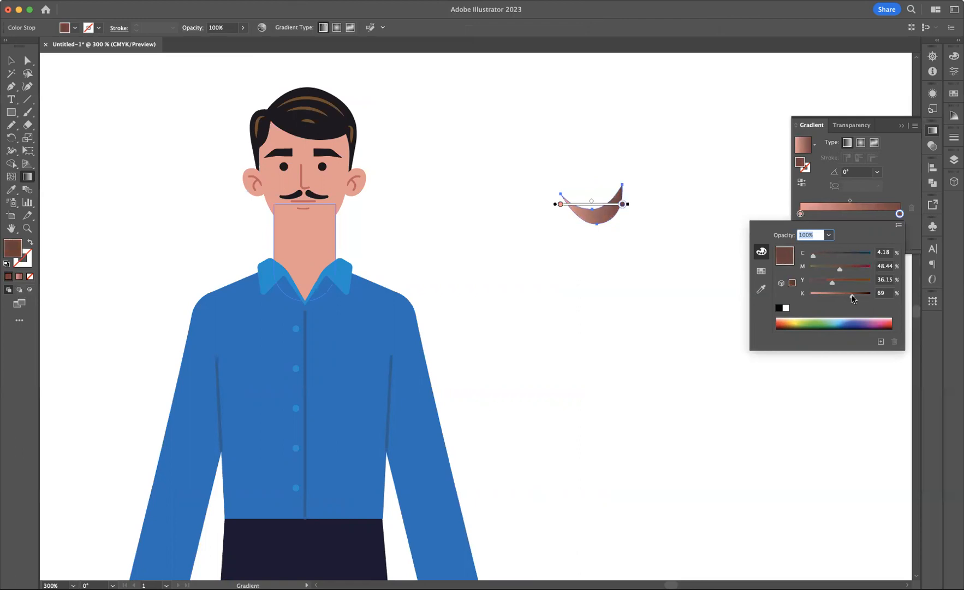
Set the gradient's starting colour stop to 0% opacity and move the shape back onto the neck beneath the chin.
left_click(874, 199)
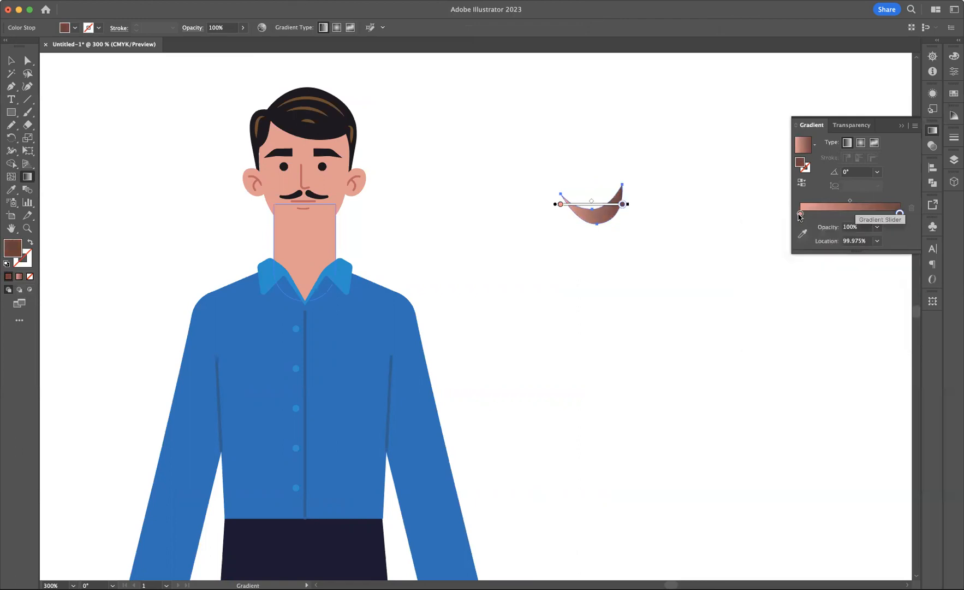
left_click(800, 213)
left_click(860, 227)
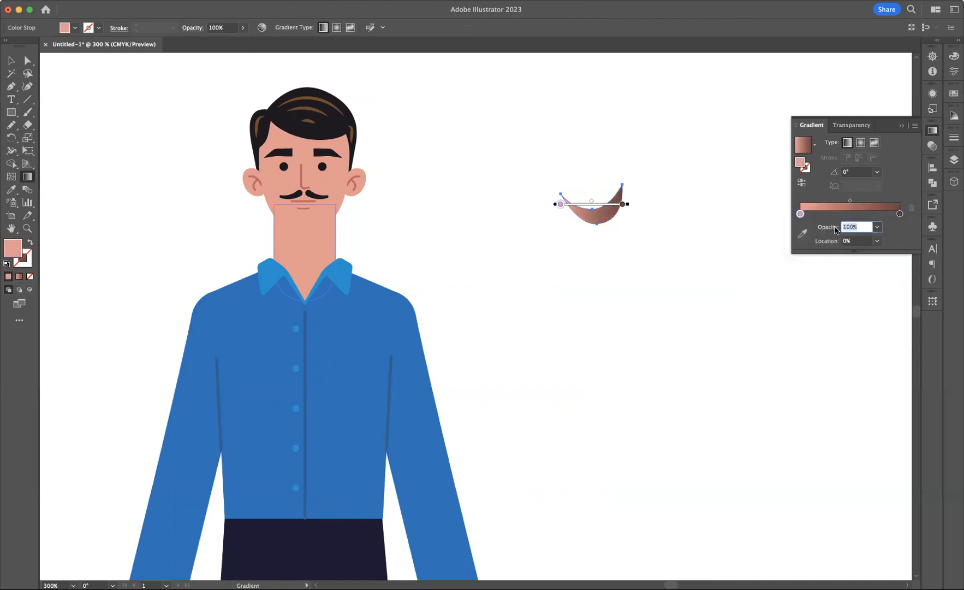
type("0")
key("Return")
left_click(11, 60)
left_click_drag(604, 207, 317, 229)
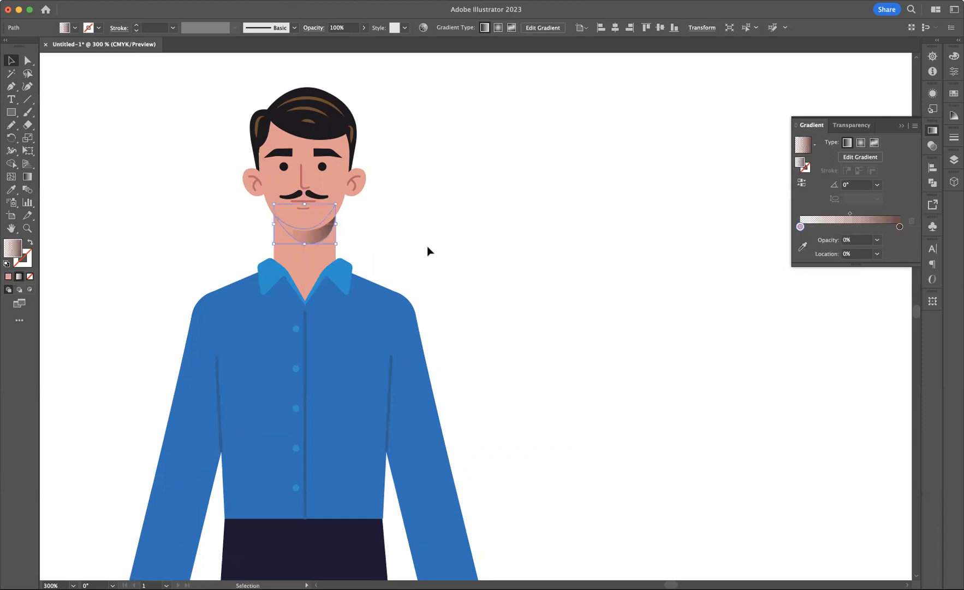
Run the chin shadow's gradient vertically down the neck and reverse it so the dark end lies against the chin.
left_click(34, 178)
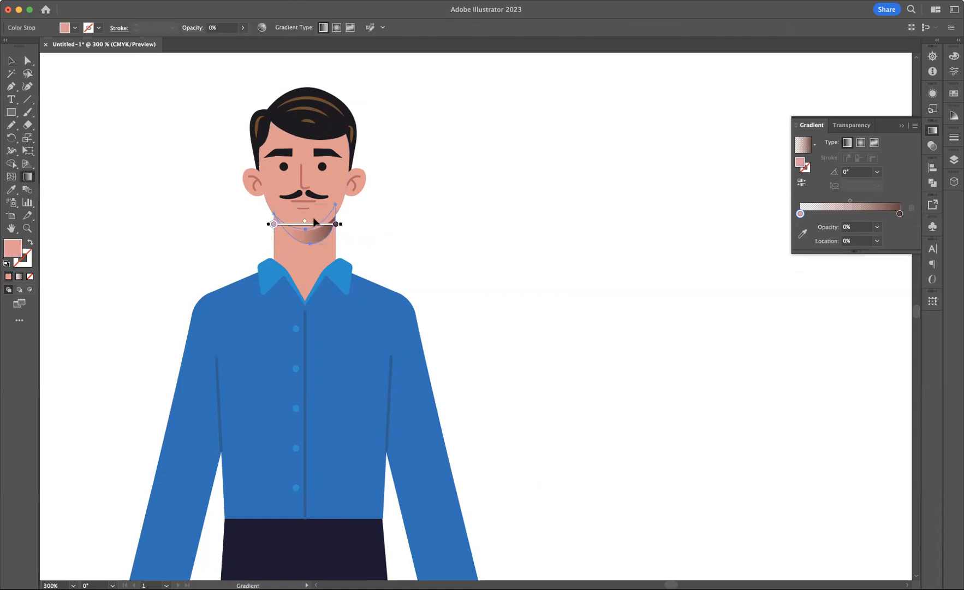
left_click_drag(305, 212, 302, 236)
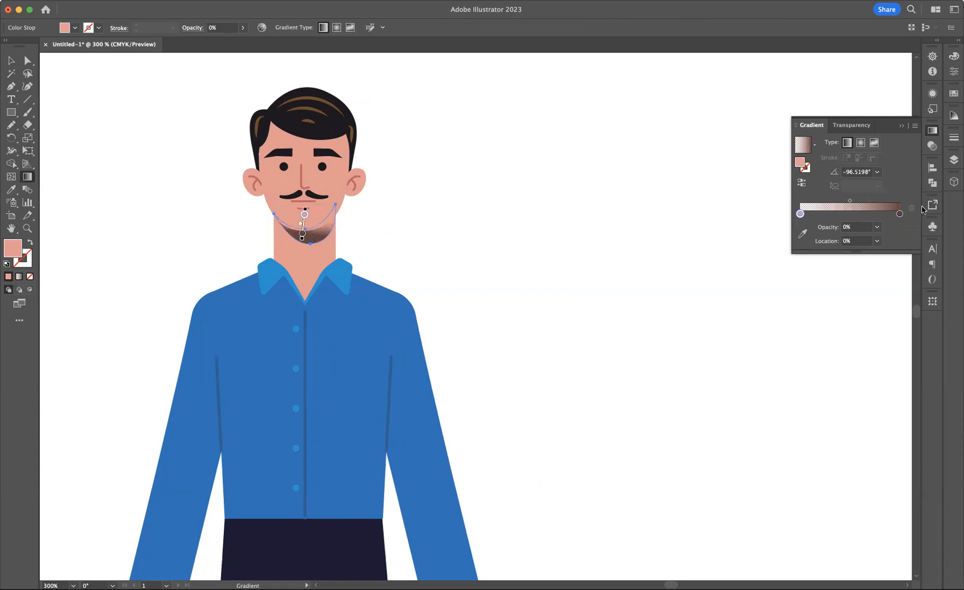
left_click(802, 182)
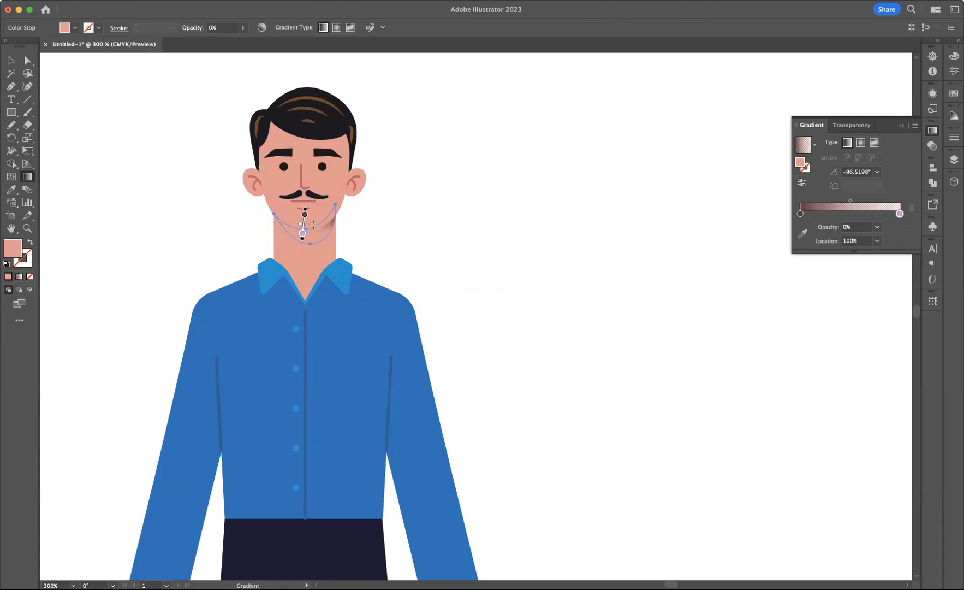
mouse_move(314, 224)
left_mouse_down()
mouse_move(313, 245)
mouse_move(304, 244)
left_mouse_up()
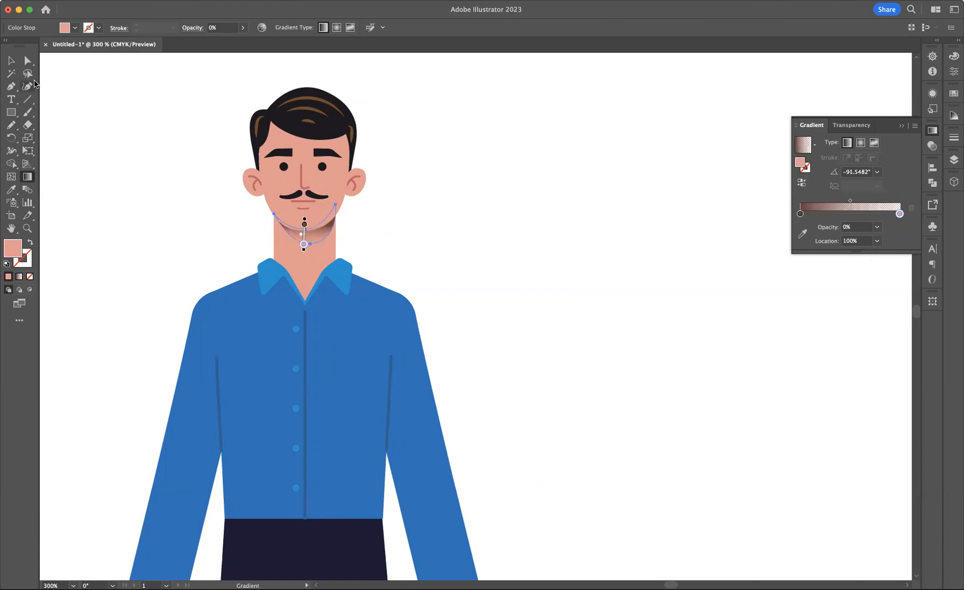
left_click(10, 60)
left_click(593, 219)
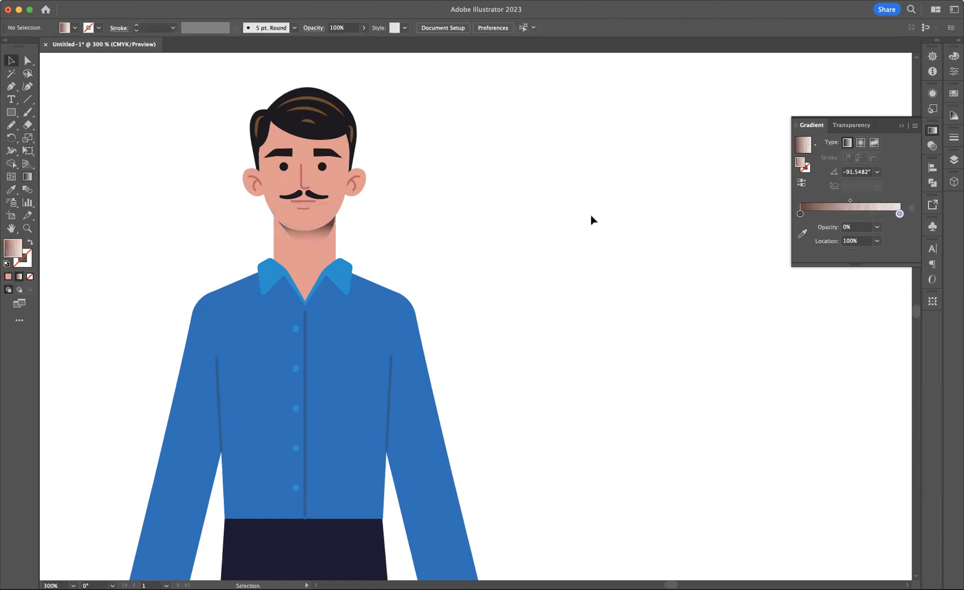
Redraw the chin shadow's gradient longer, from just below the mouth to past the shape's lower edge, at about -82°.
left_click(318, 237)
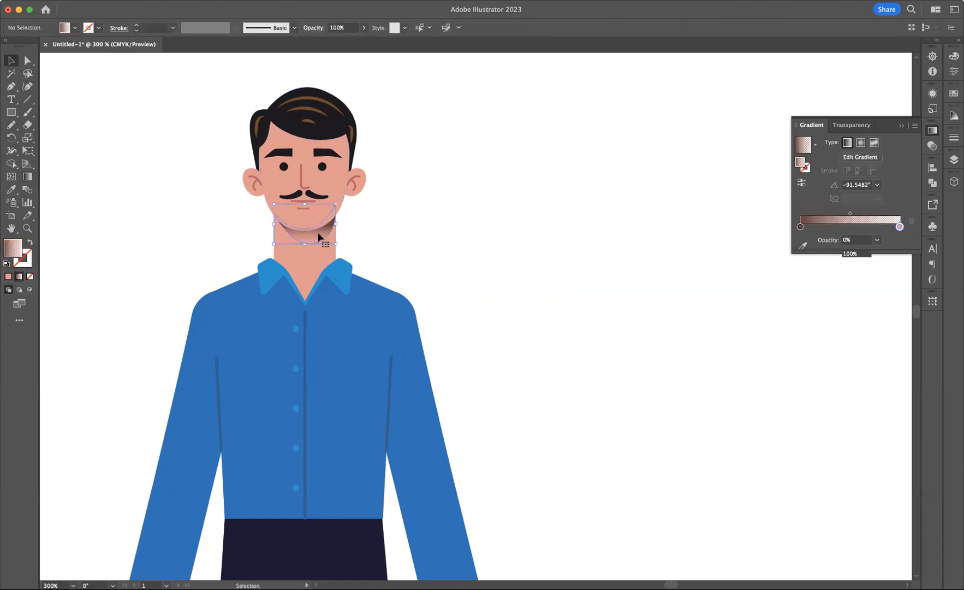
left_click(28, 176)
left_click_drag(317, 212, 322, 249)
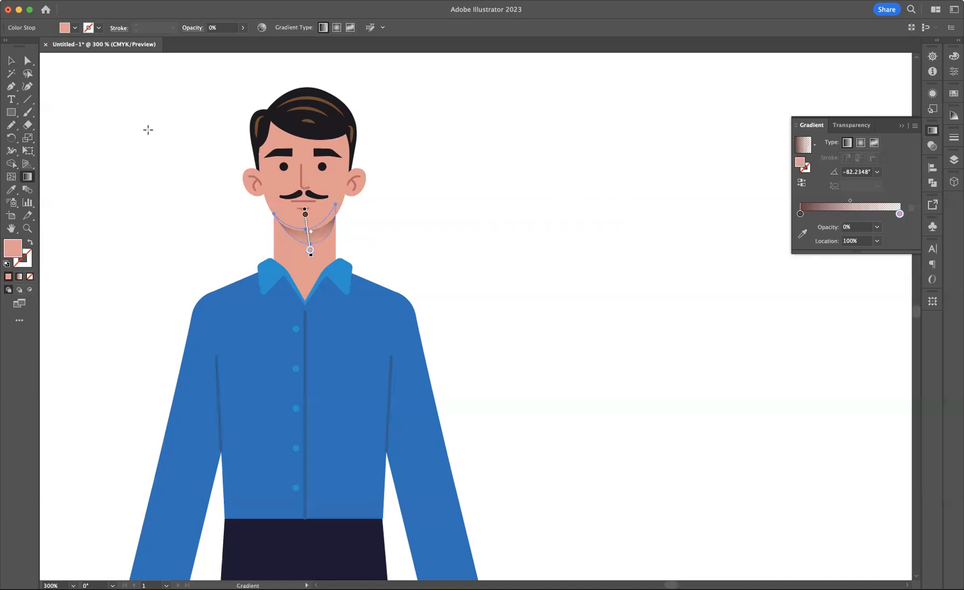
left_click(11, 60)
left_click(118, 93)
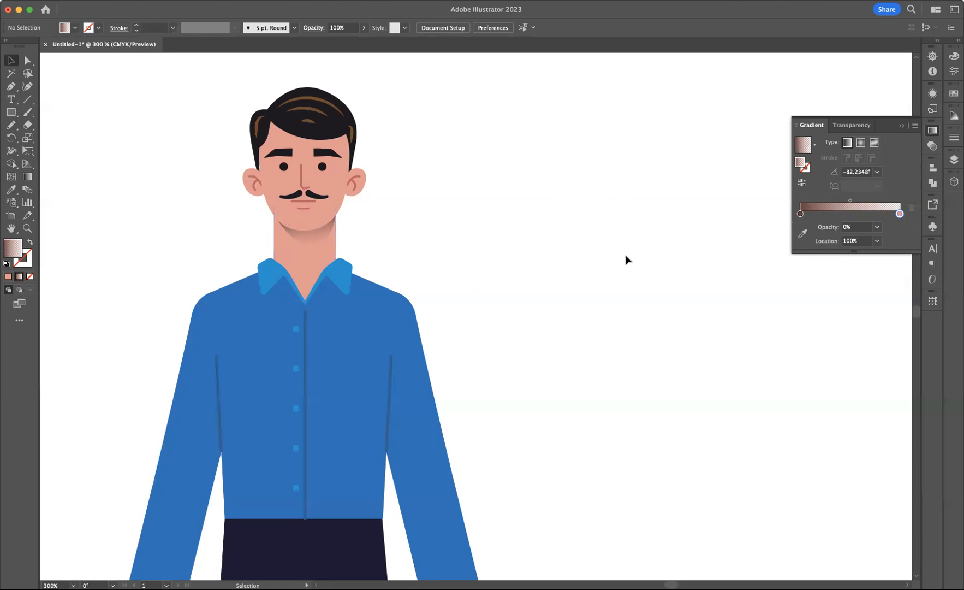
Duplicate the upper and lower pieces of the character's right-hand sleeve onto the empty canvas beside the body.
left_click_drag(597, 284, 633, 147)
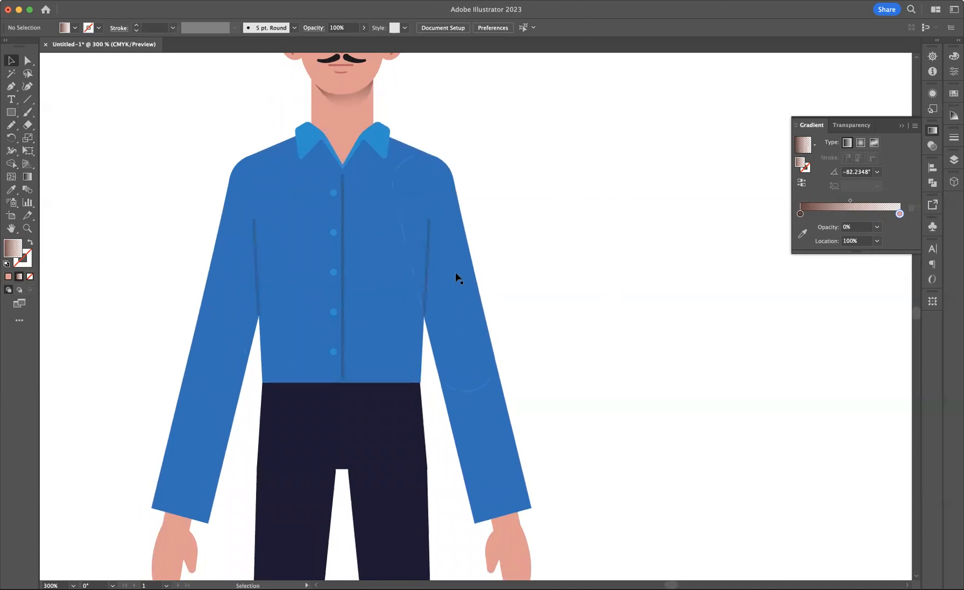
left_click(470, 301)
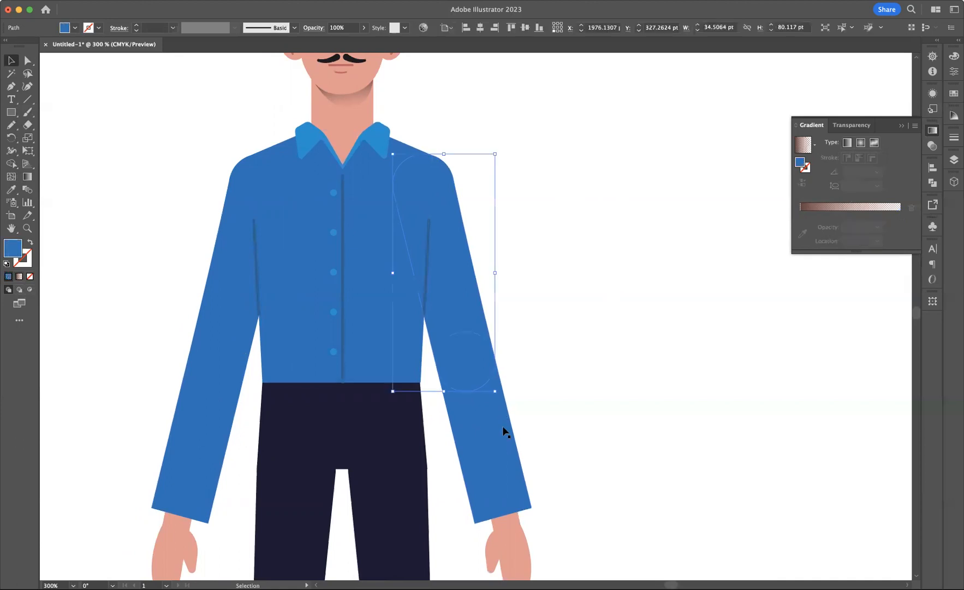
left_click(502, 439, "shift")
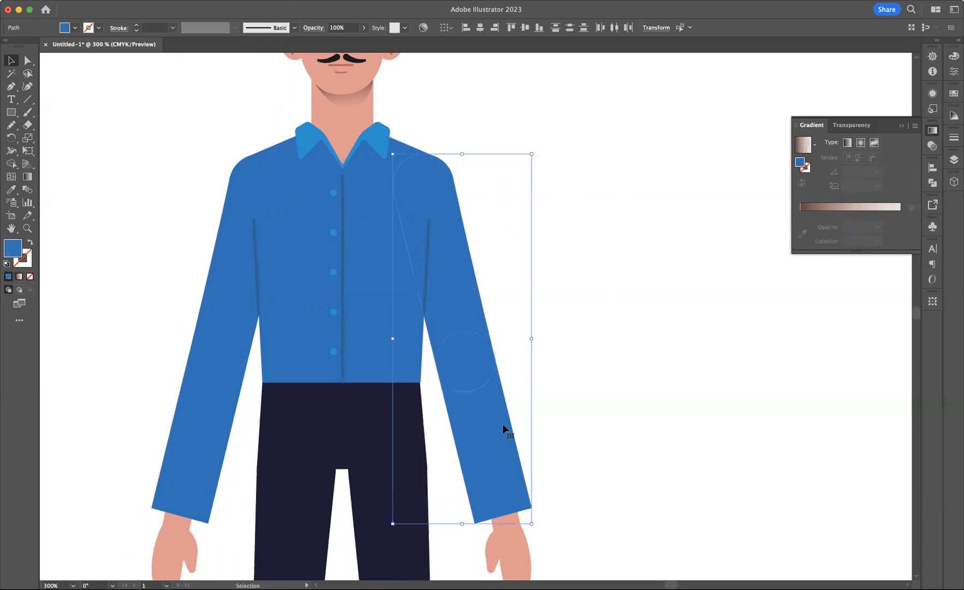
left_click(586, 295)
left_click(461, 333)
left_click(500, 456, "shift")
left_click_drag(497, 458, 755, 435)
left_click_drag(600, 426, 455, 383)
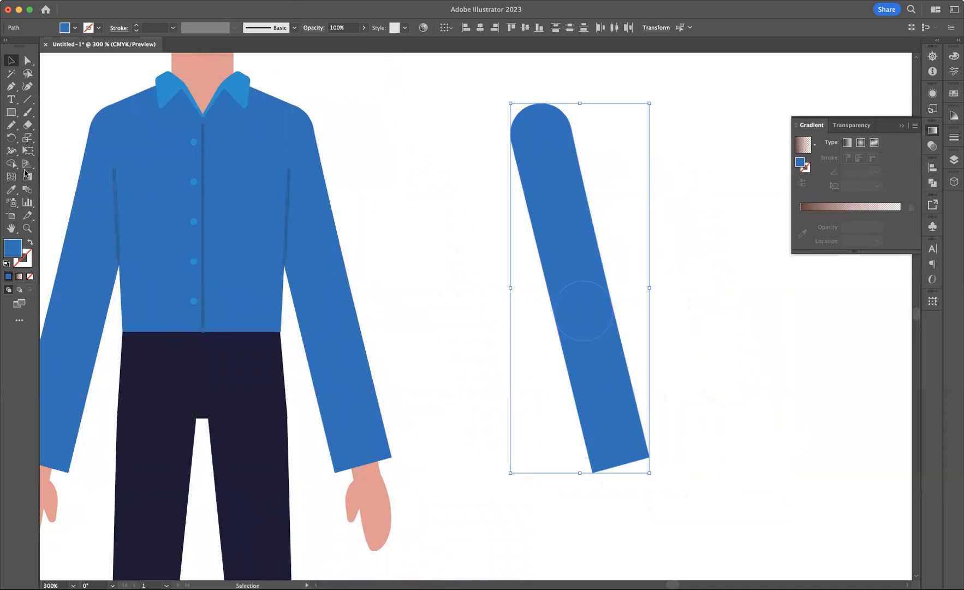
Merge the copied sleeve pieces into one shape with Shape Builder and draw a straight diagonal line down its full length.
left_click(10, 165)
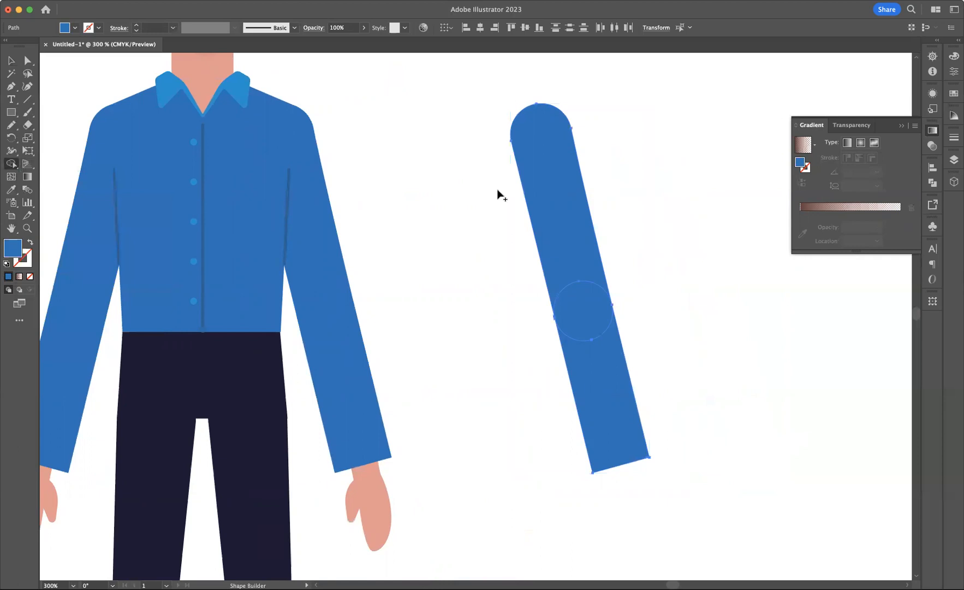
left_click_drag(567, 258, 615, 416)
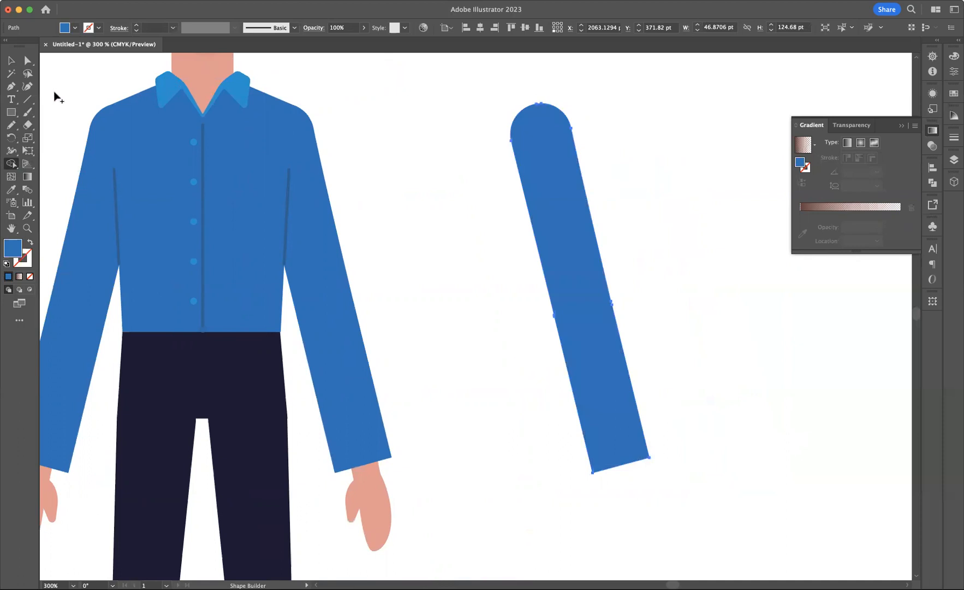
left_click(27, 100)
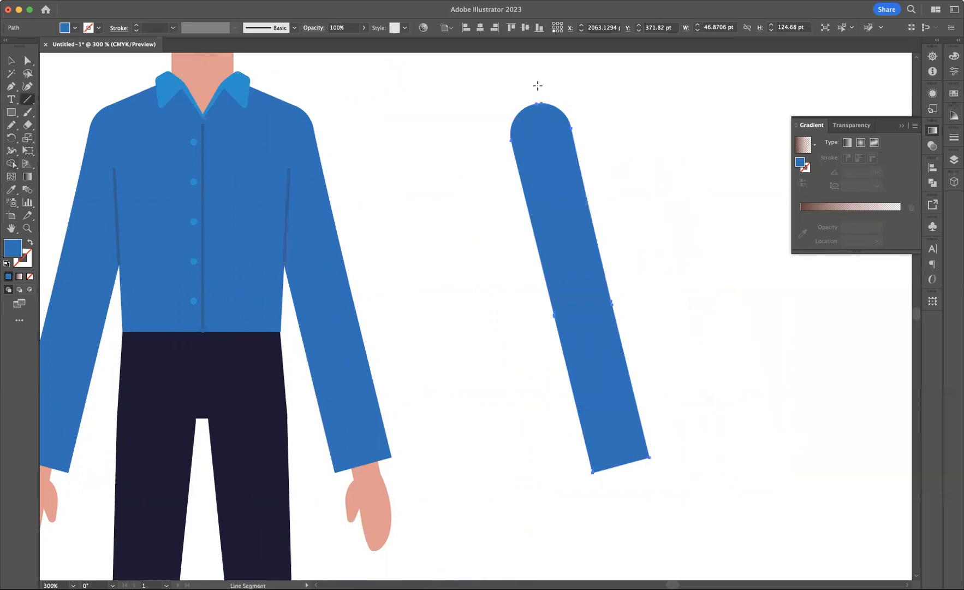
left_click_drag(540, 83, 645, 499)
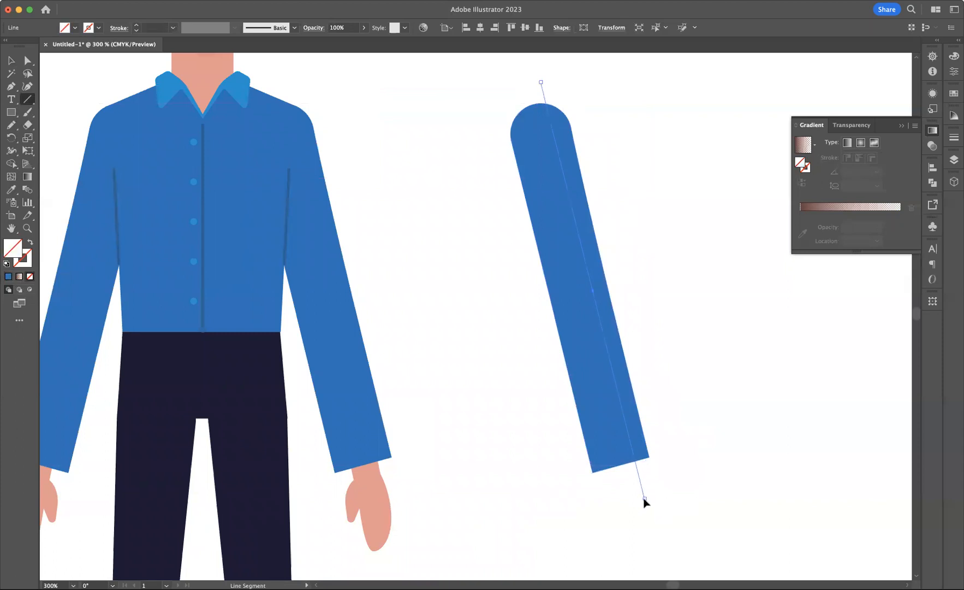
Cut the copied sleeve along the line with Shape Builder, removing the wide inner part and the protruding line ends.
left_click(11, 61)
left_click_drag(500, 98, 649, 145)
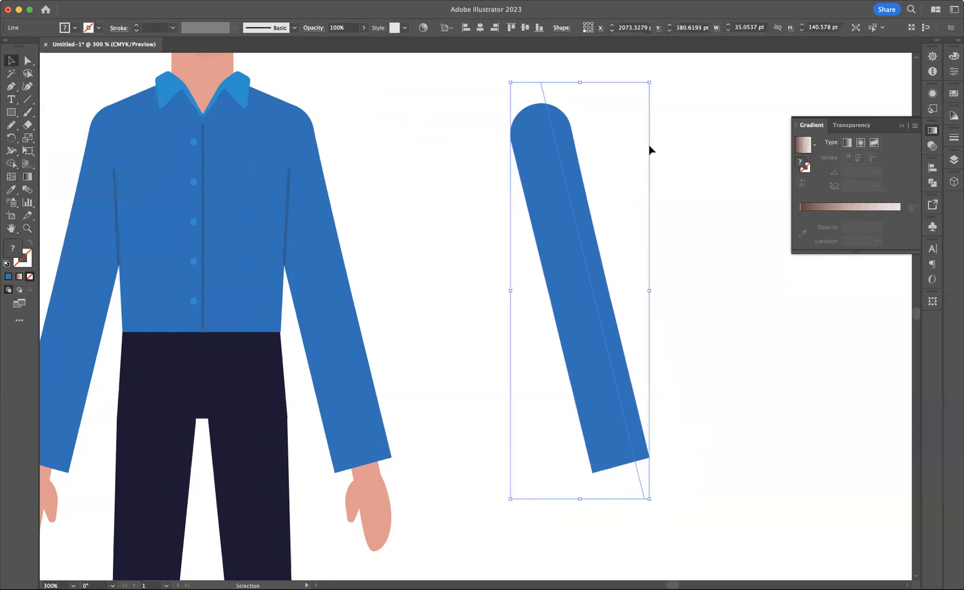
left_click(11, 163)
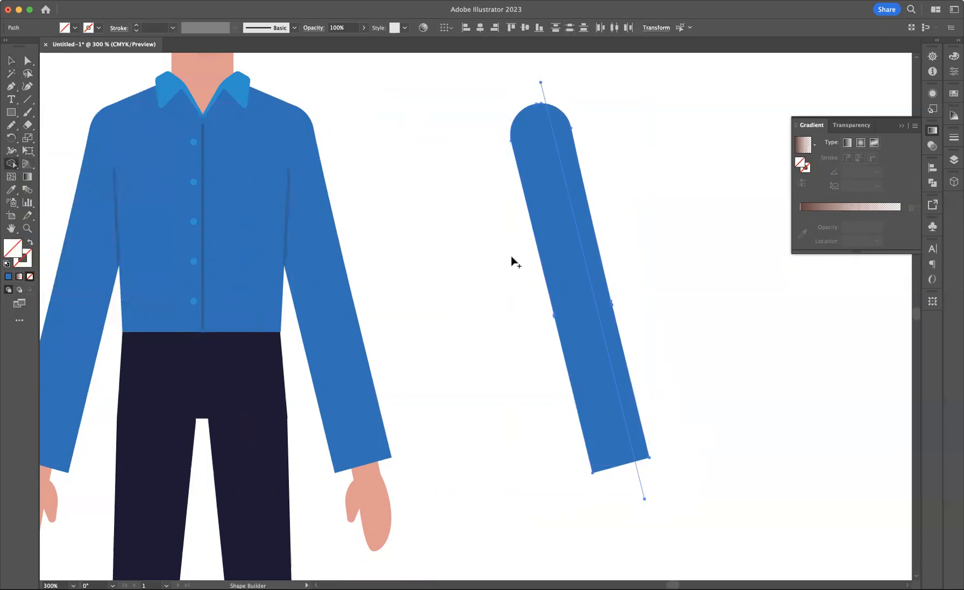
left_click(553, 248, "alt")
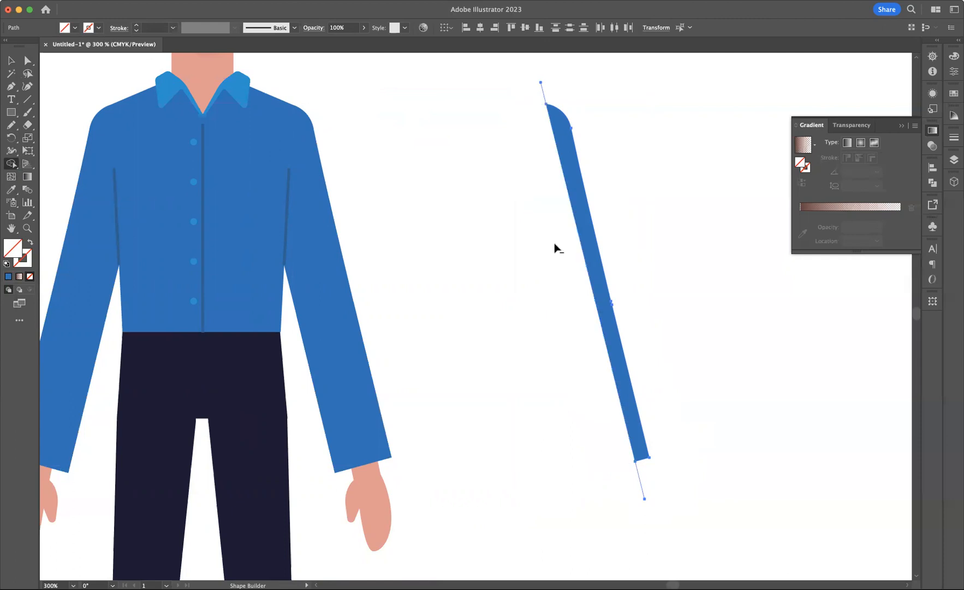
left_click(542, 88, "alt")
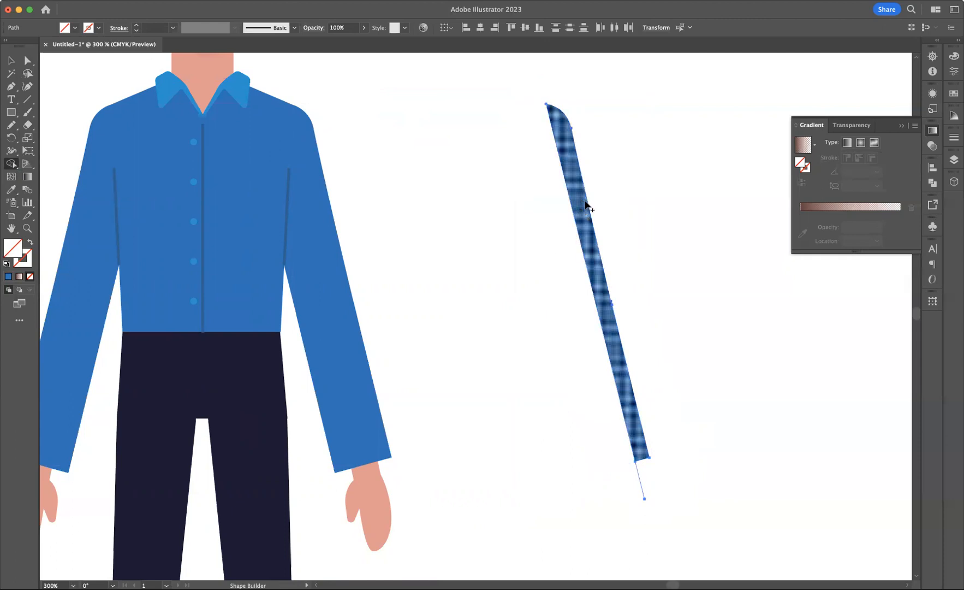
left_click(642, 485, "alt")
left_click(11, 60)
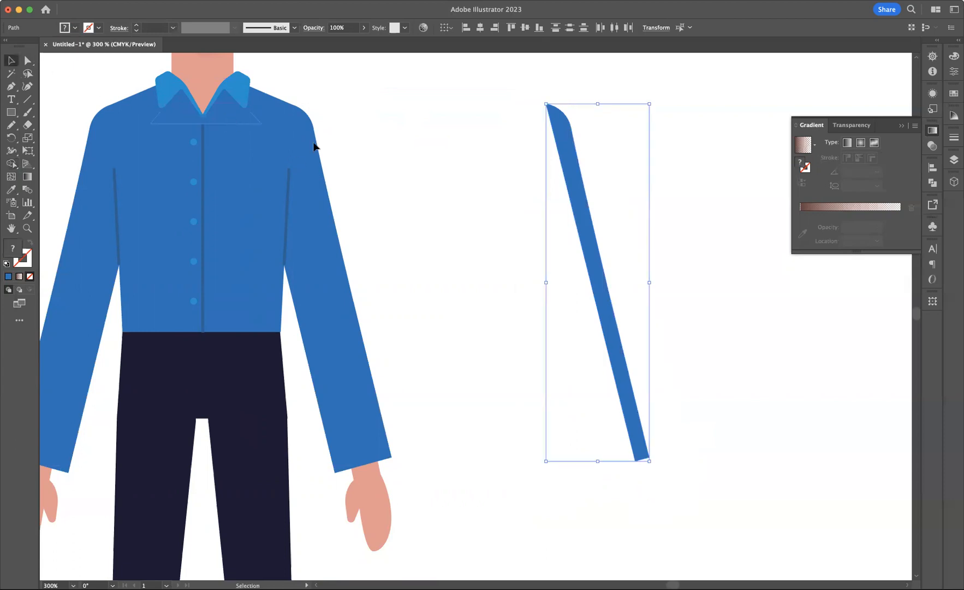
Fill the narrow sleeve strip with the gradient and set its starting colour stop to the blue sampled from the shirt sleeve.
left_click(556, 185)
mouse_move(585, 191)
left_mouse_down()
mouse_move(693, 217)
mouse_move(581, 189)
left_mouse_up()
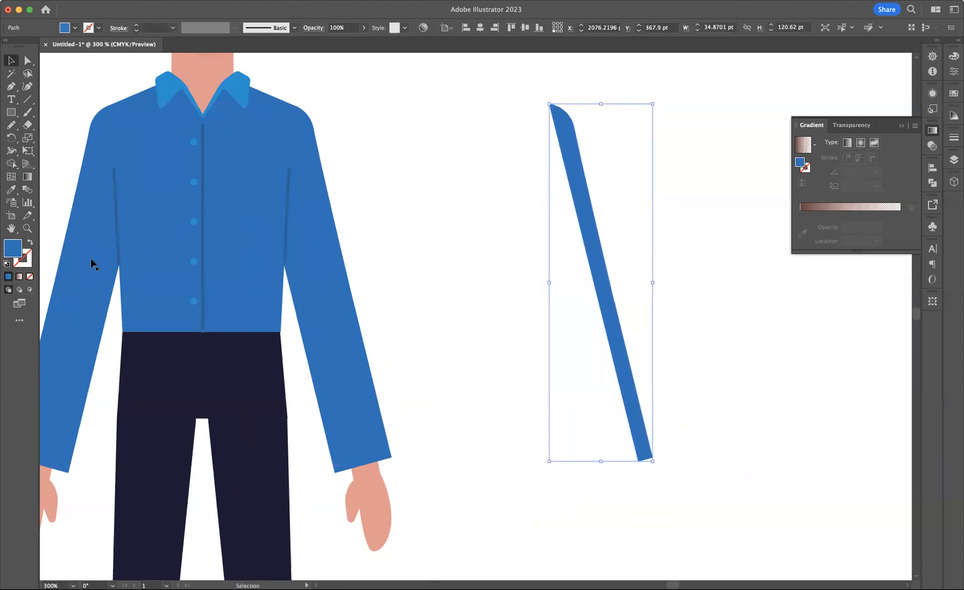
left_click(19, 276)
left_click(800, 226)
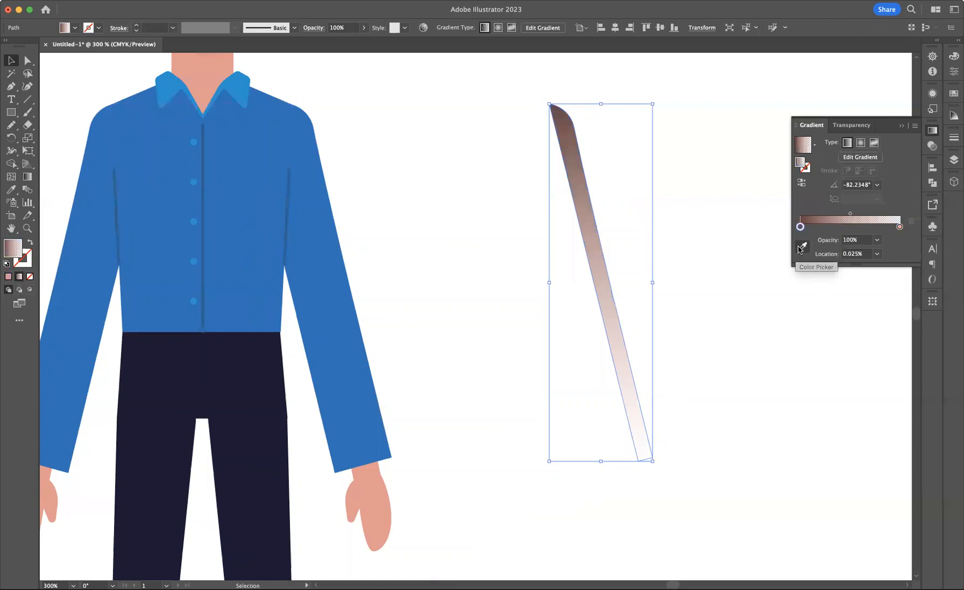
left_click(803, 248)
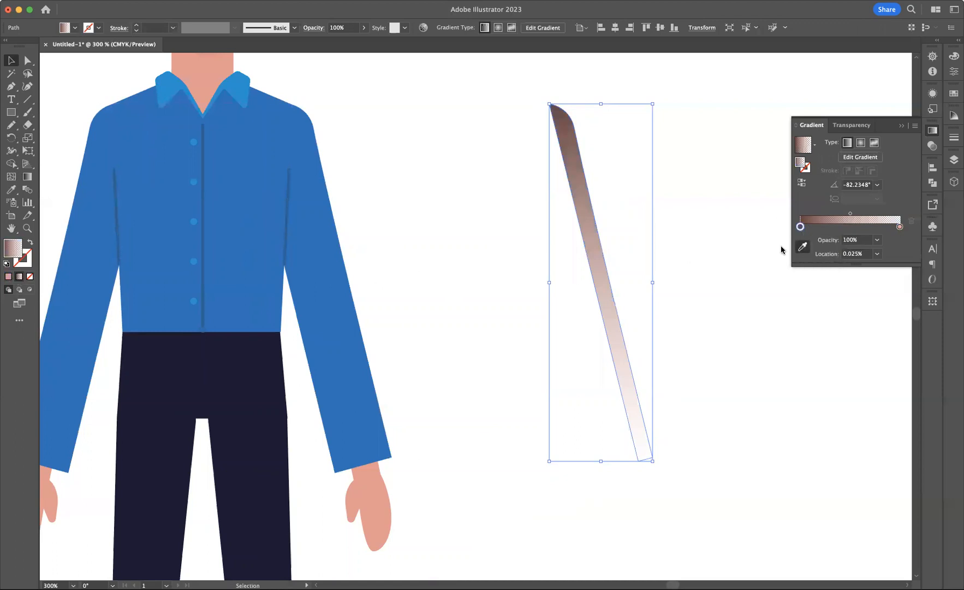
left_click(324, 217)
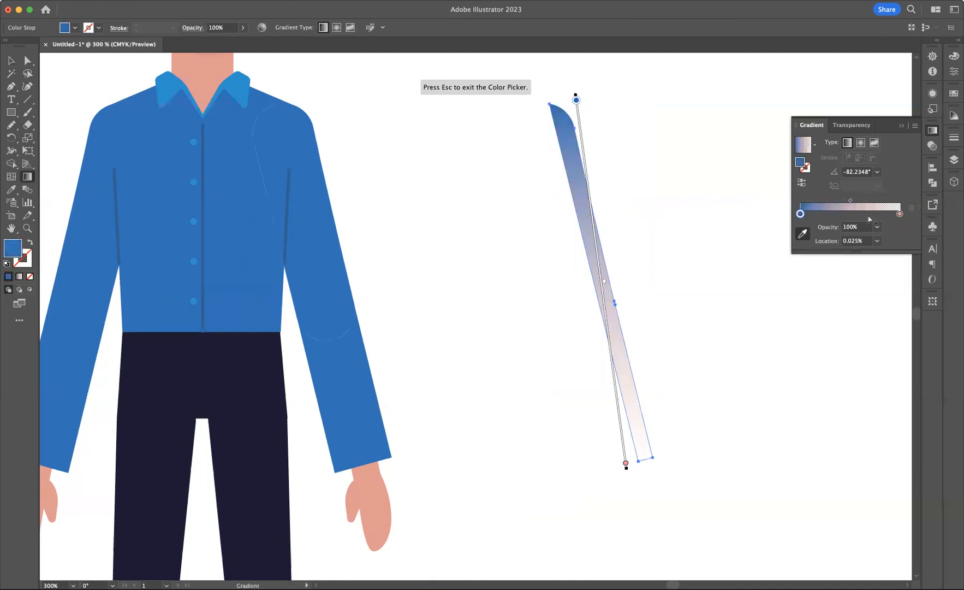
Set the strip gradient's end colour stop to the sampled sleeve blue and darken it to 80% black (K).
left_click(900, 214)
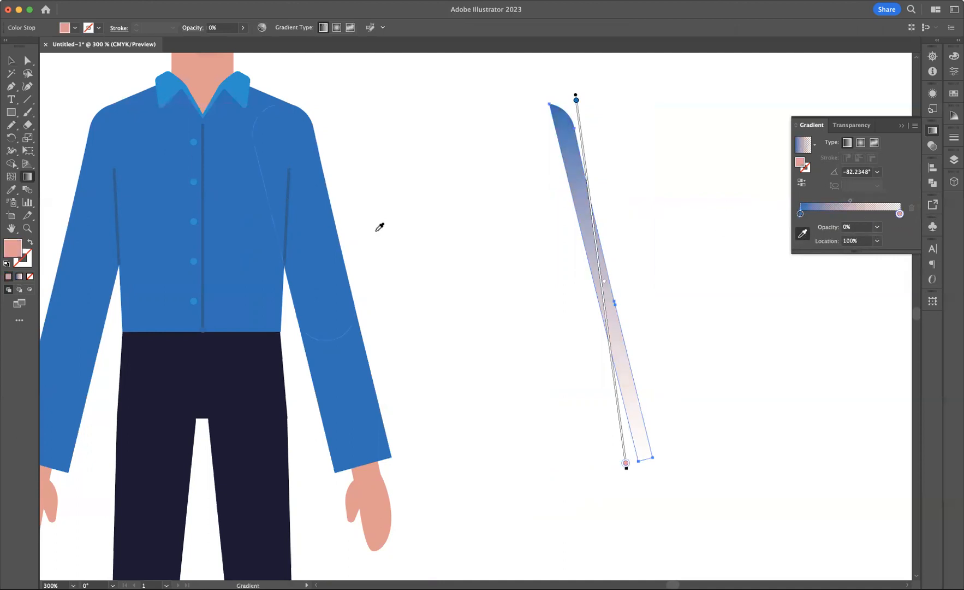
left_click(327, 236)
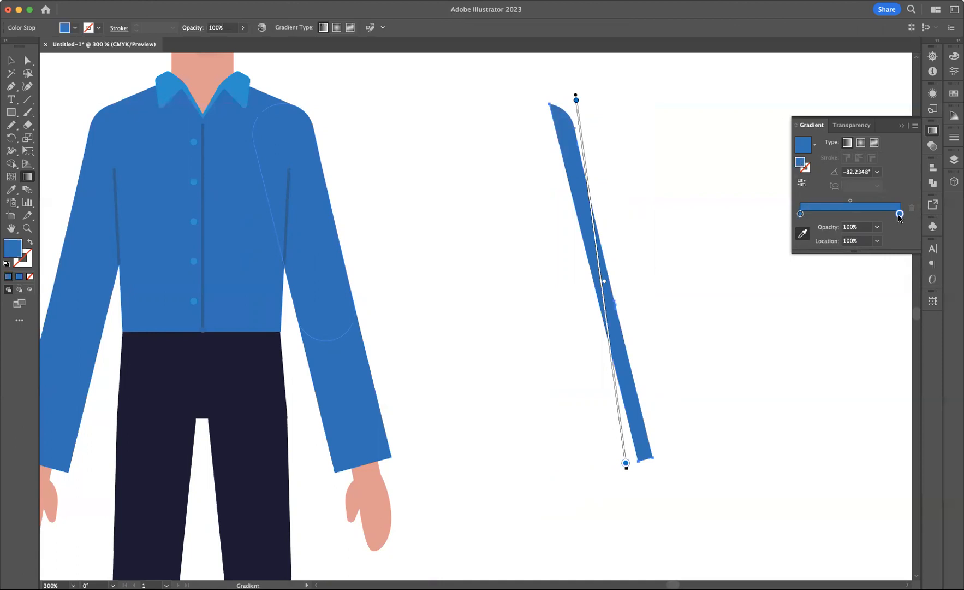
double_click(900, 215)
left_click_drag(810, 298, 860, 300)
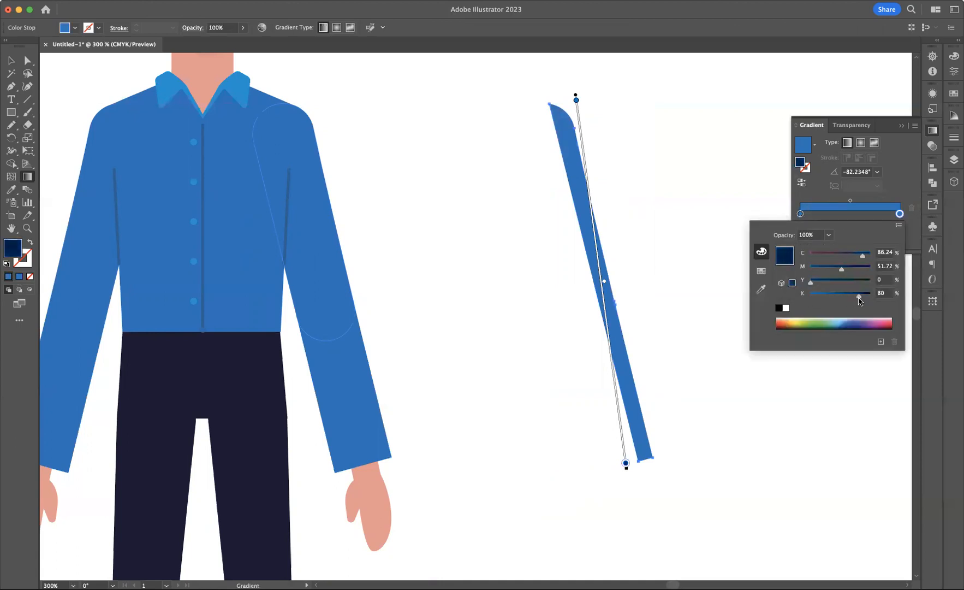
left_click(800, 214)
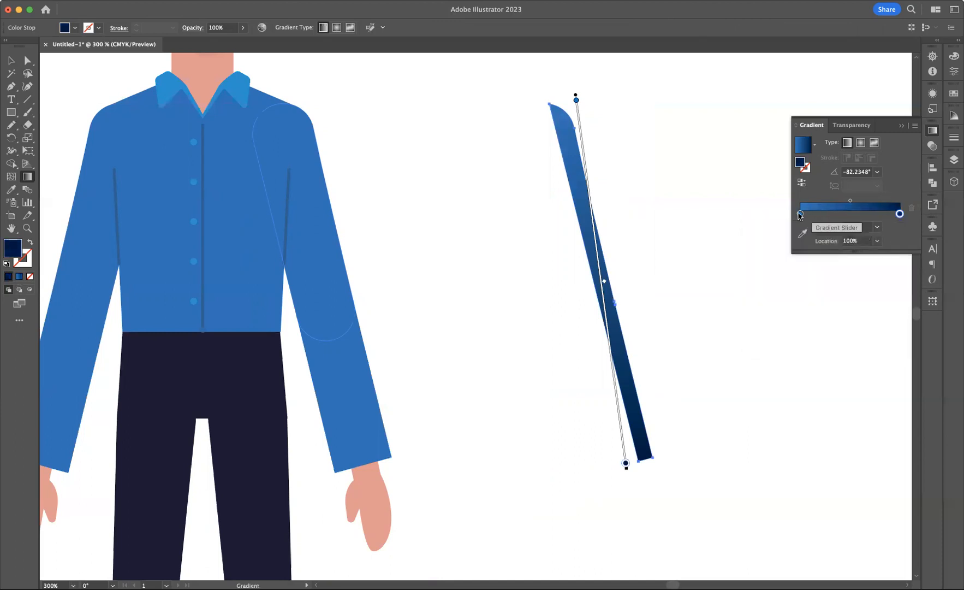
Set the starting stop to 0% opacity and run the gradient across the strip's width at about 12°, with that stop at about 38%.
left_click(800, 215)
left_click(842, 230)
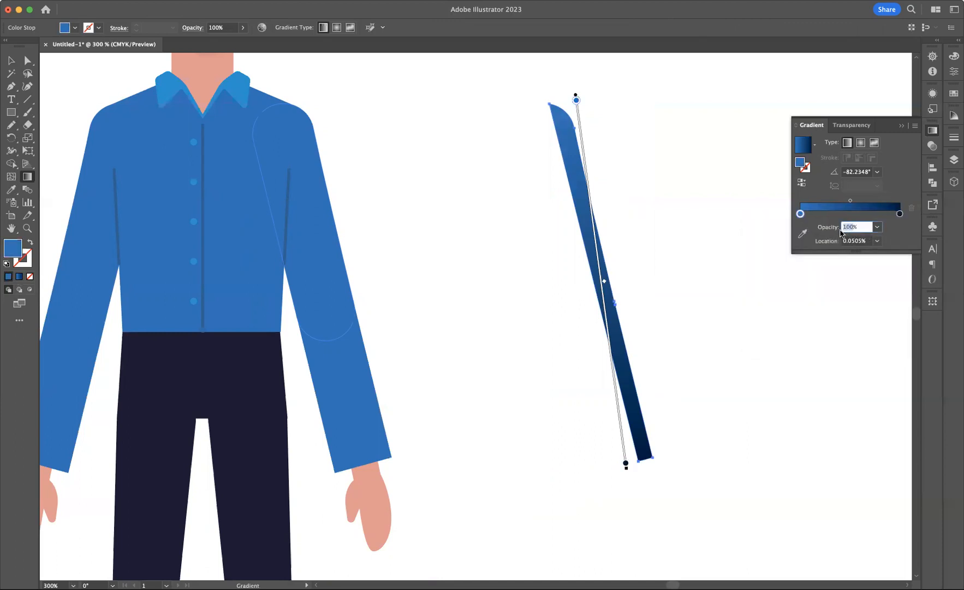
type("0")
key("Return")
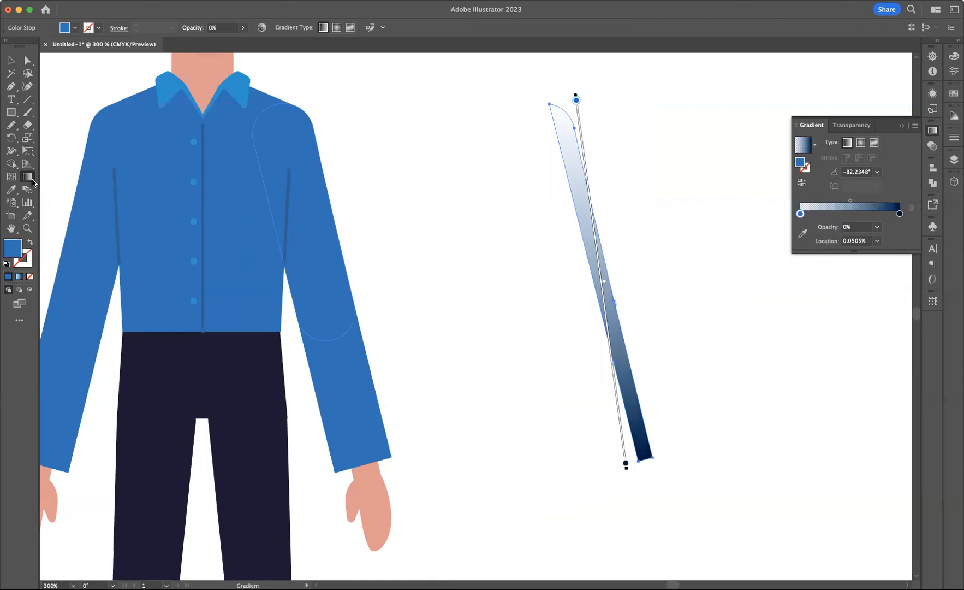
mouse_move(577, 281)
left_mouse_down()
mouse_move(615, 278)
mouse_move(584, 285)
mouse_move(592, 283)
left_mouse_up()
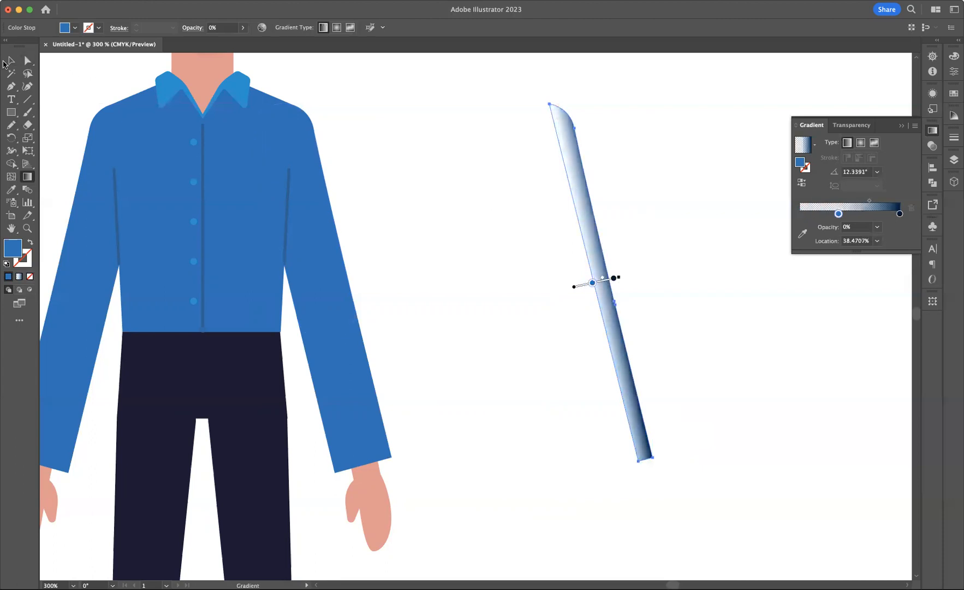
Move the gradient strip onto the outer edge of the shirt's right-hand sleeve.
left_click(5, 61)
left_click(727, 264)
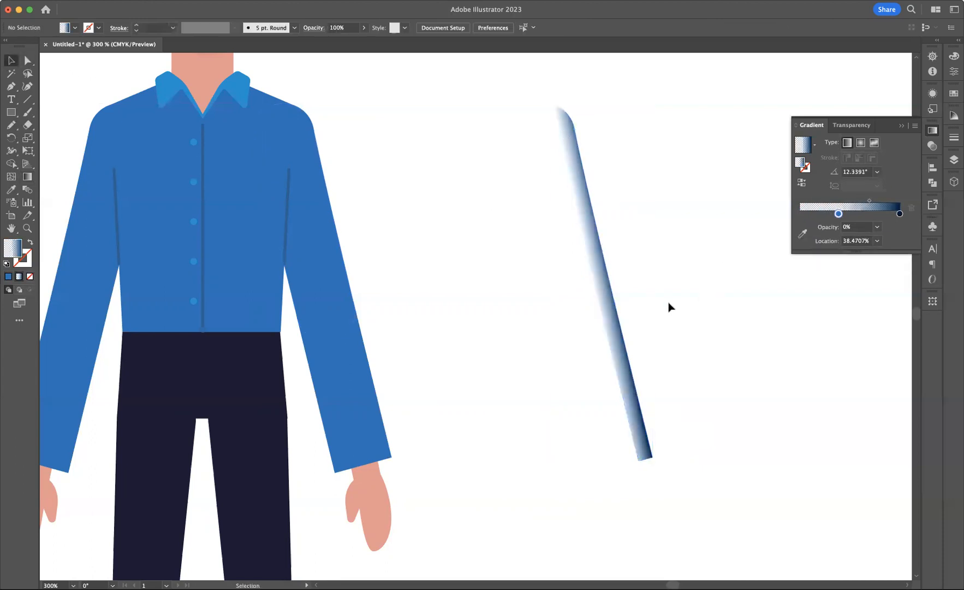
left_click_drag(616, 334, 353, 329)
left_click(540, 357)
key("space")
left_click_drag(530, 336, 731, 317)
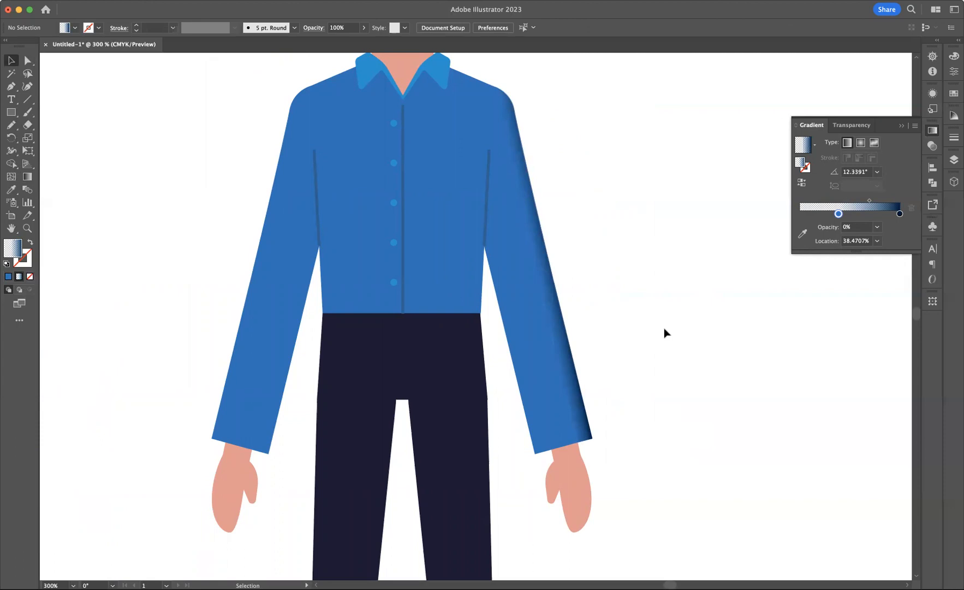
scroll(626, 272, "up", 5)
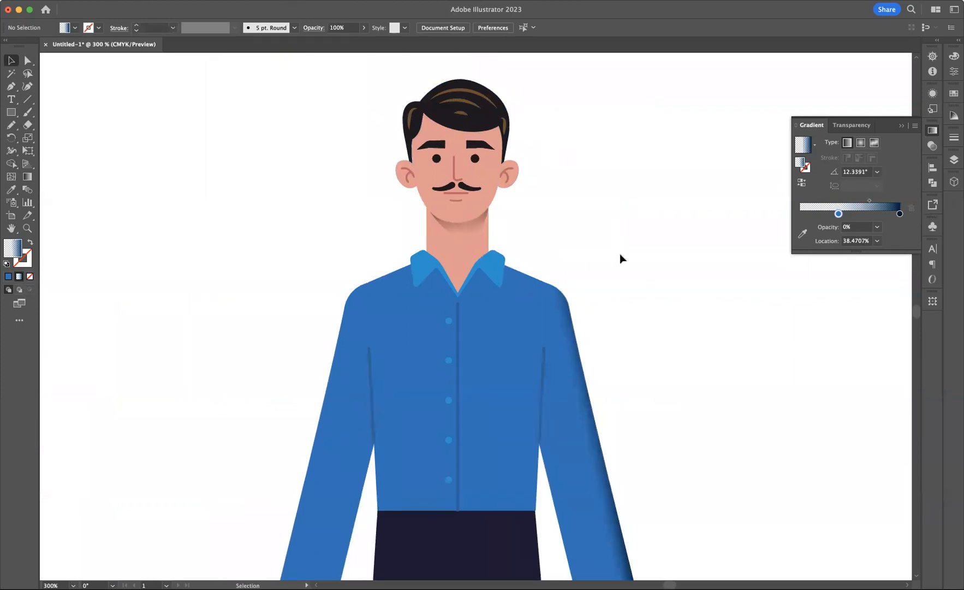
scroll(618, 255, "down", 1)
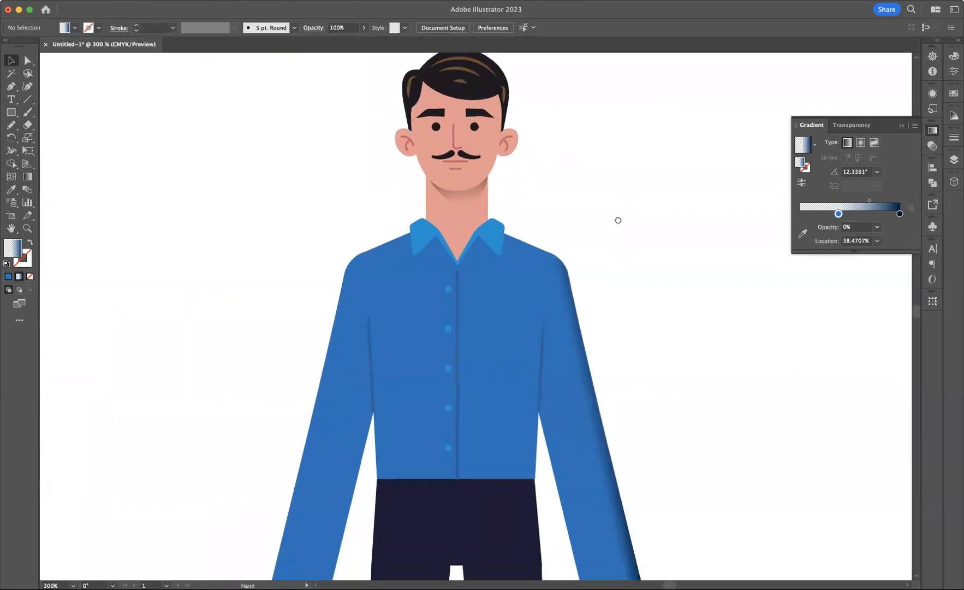
Give the short line below the mouth a width profile tapered at both ends and lengthen it on both sides.
left_click(27, 229)
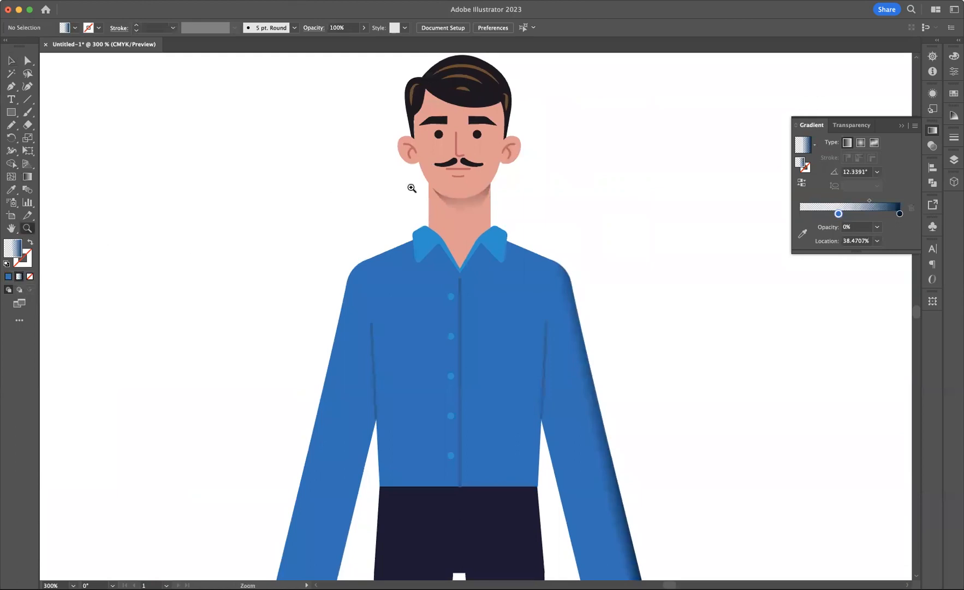
left_click(462, 180)
left_click(475, 308)
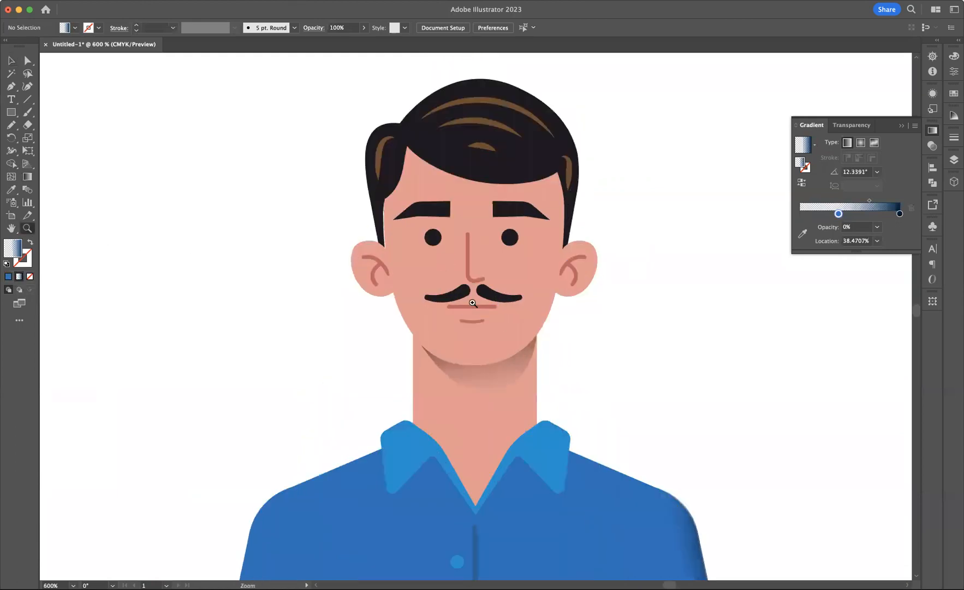
left_click(473, 305)
left_click(471, 312)
left_click(11, 60)
left_click(473, 358)
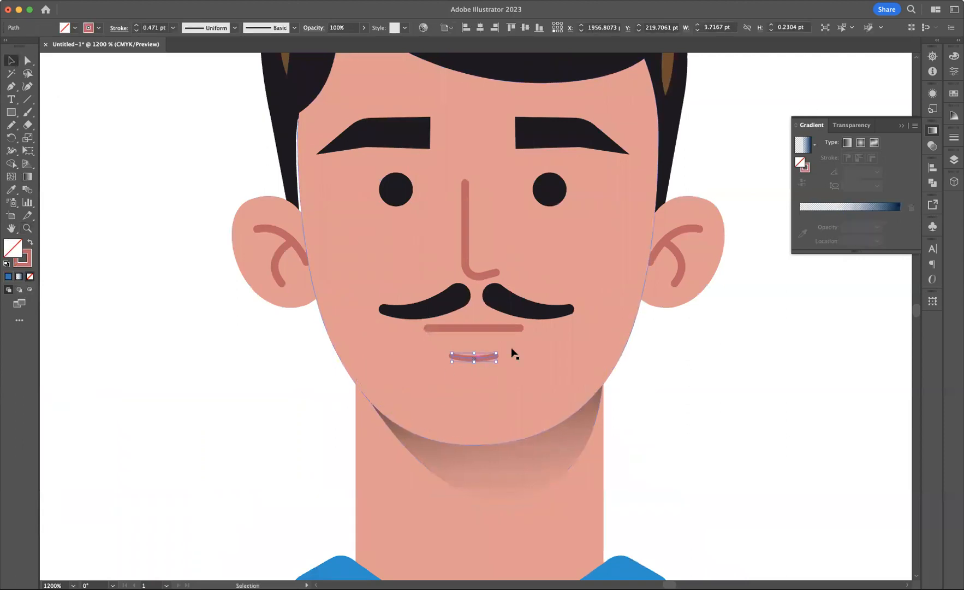
left_click(236, 33)
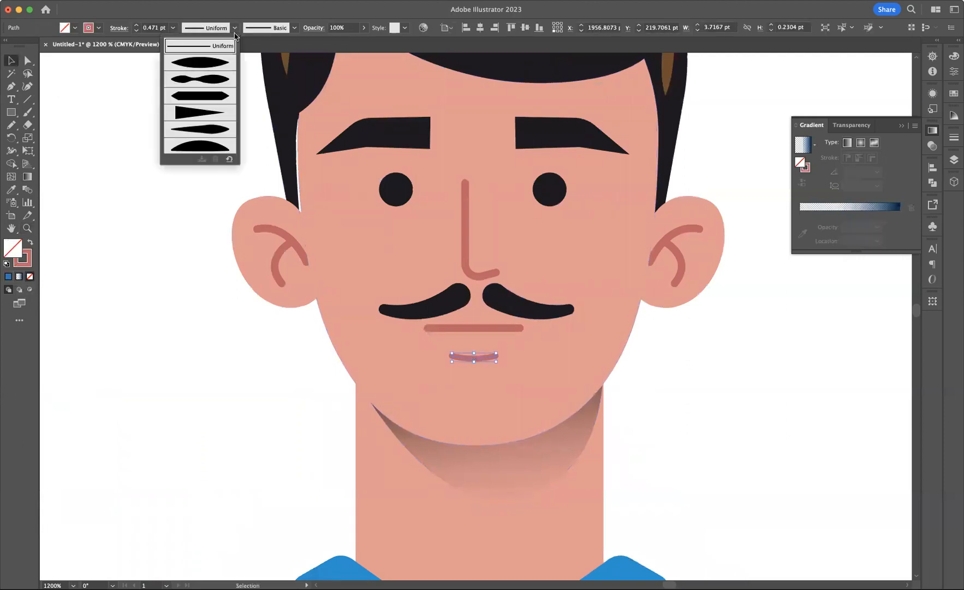
left_click(213, 61)
left_click_drag(452, 357, 435, 347)
left_click(683, 369)
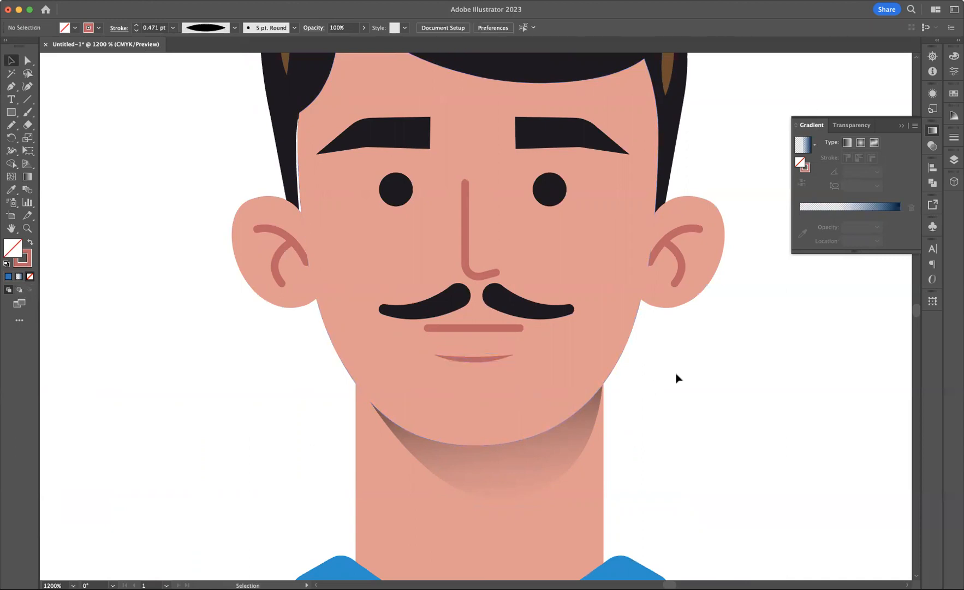
Apply the width profile tapered at both ends to the inner lines of both ears.
left_click(288, 246)
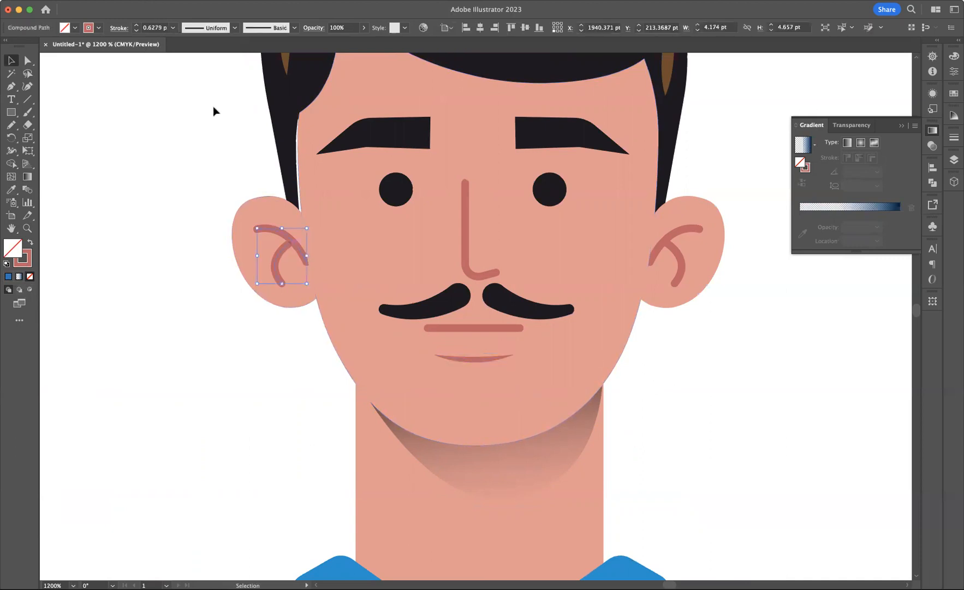
left_click(231, 32)
left_click(218, 64)
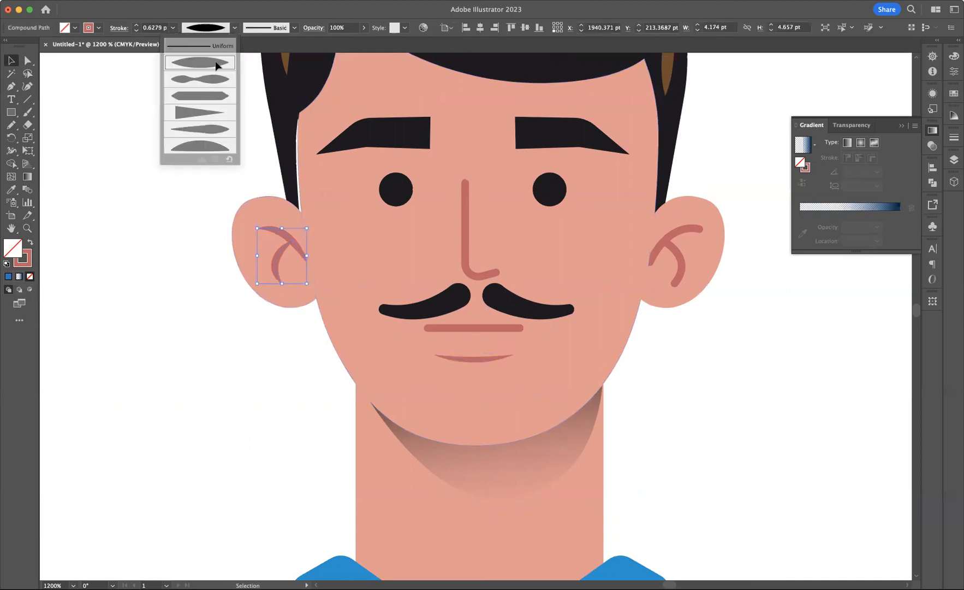
left_click(213, 180)
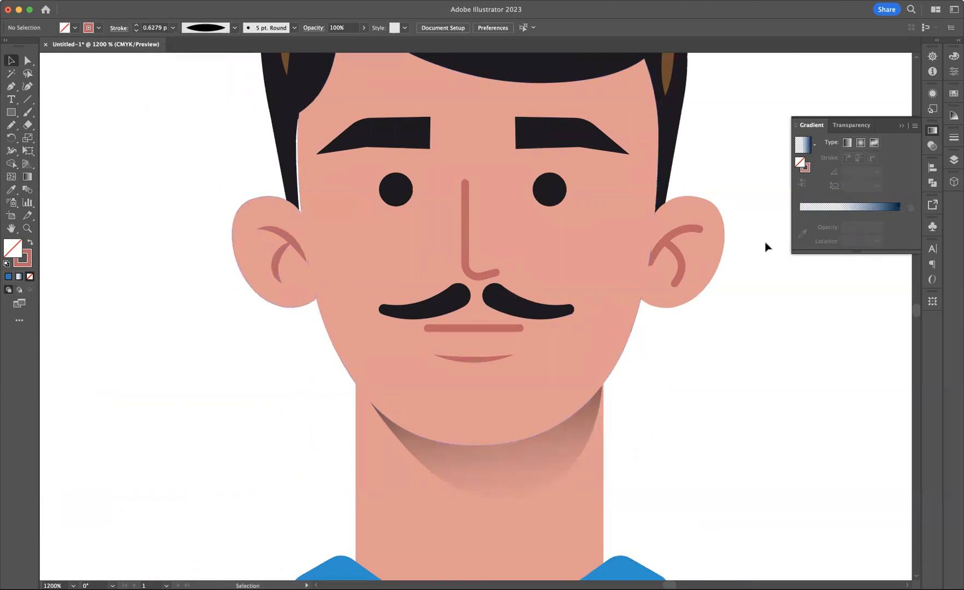
left_click(671, 240)
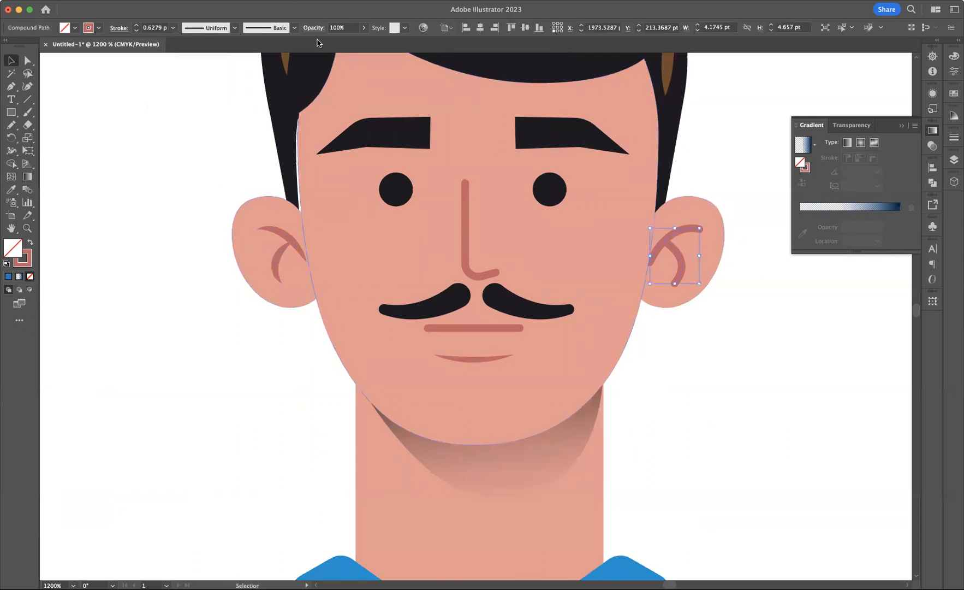
left_click(235, 28)
left_click(218, 65)
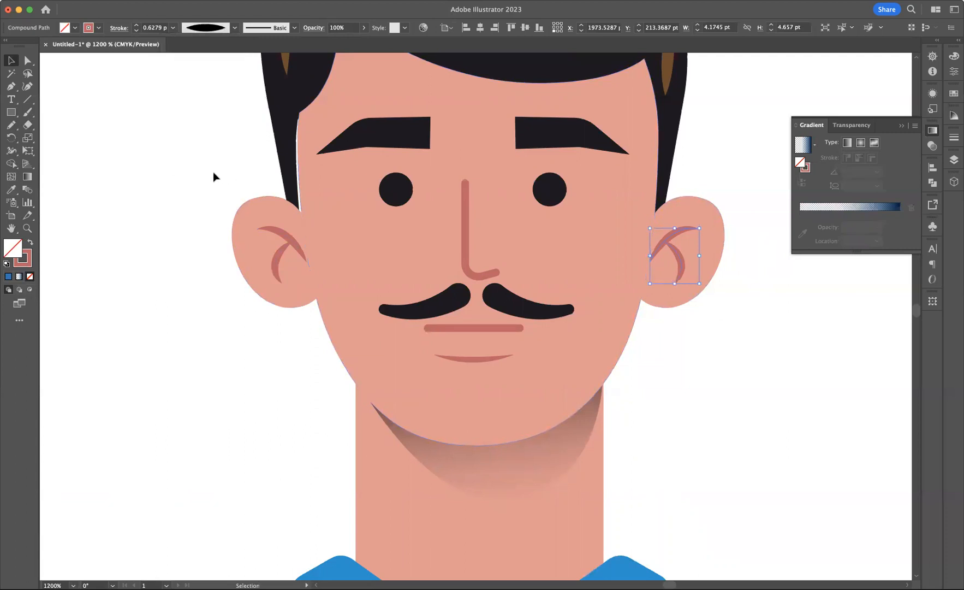
left_click(213, 174)
Move the back hair shape's anchor points beside the left sideburn behind the face to close the white gap.
left_click_drag(272, 135, 283, 127)
left_click(244, 148)
left_click(314, 252)
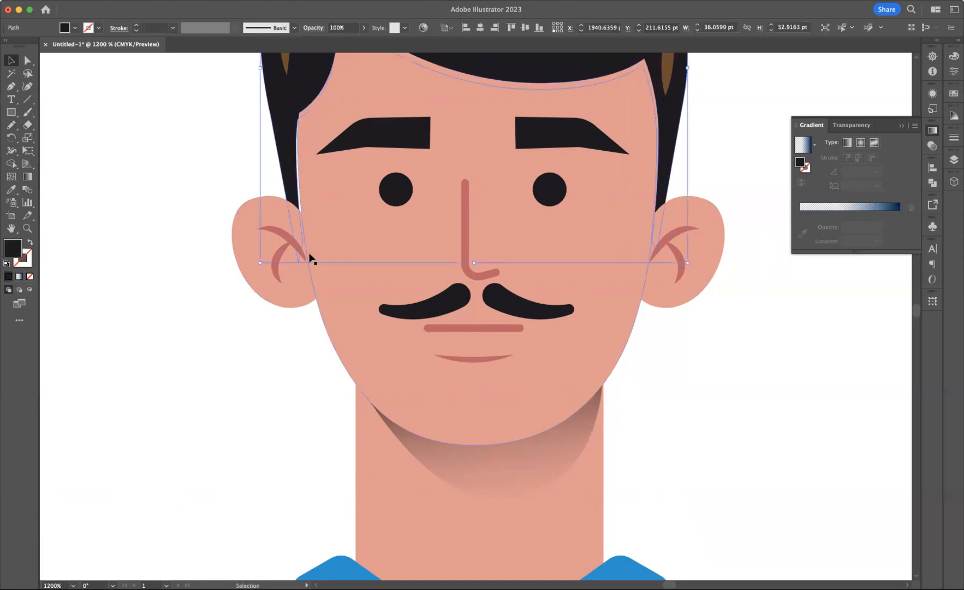
left_click(27, 60)
left_click_drag(303, 242, 319, 238)
left_click_drag(303, 138, 302, 120)
left_click(299, 119)
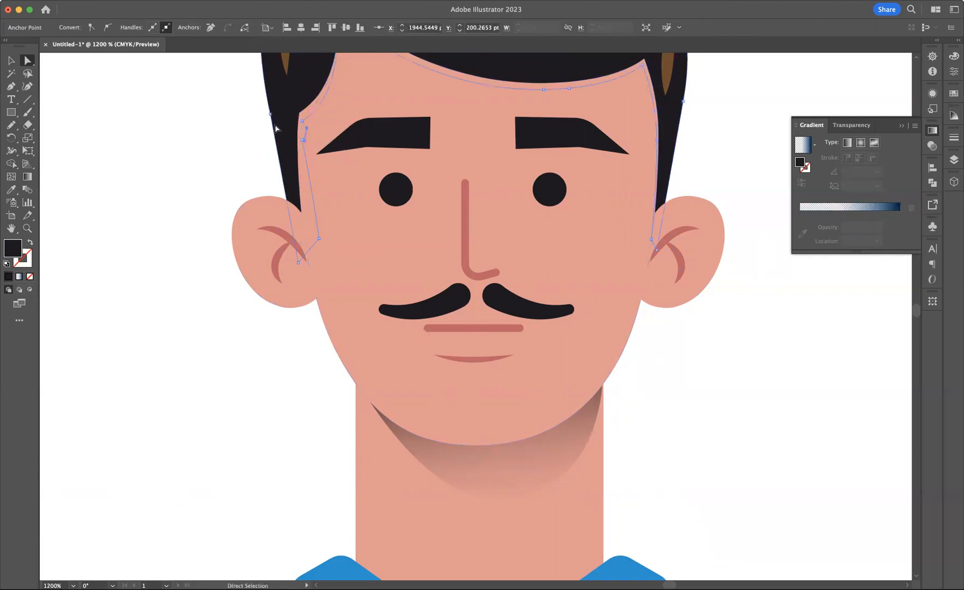
left_click(11, 60)
left_click(166, 97)
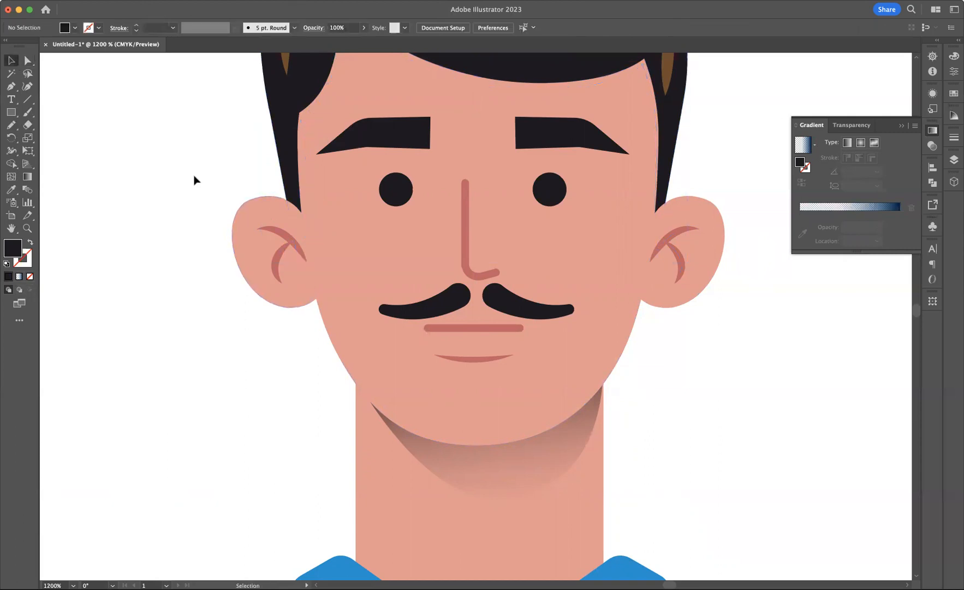
Apply the width profile tapered at both ends to the straight mouth line under the moustache.
left_click(476, 328)
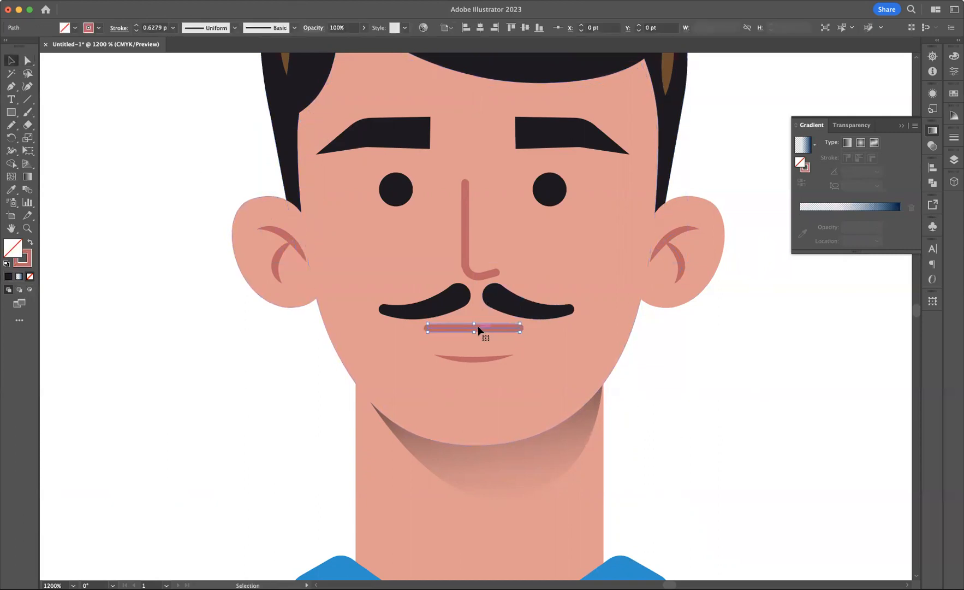
left_click(235, 27)
left_click(198, 65)
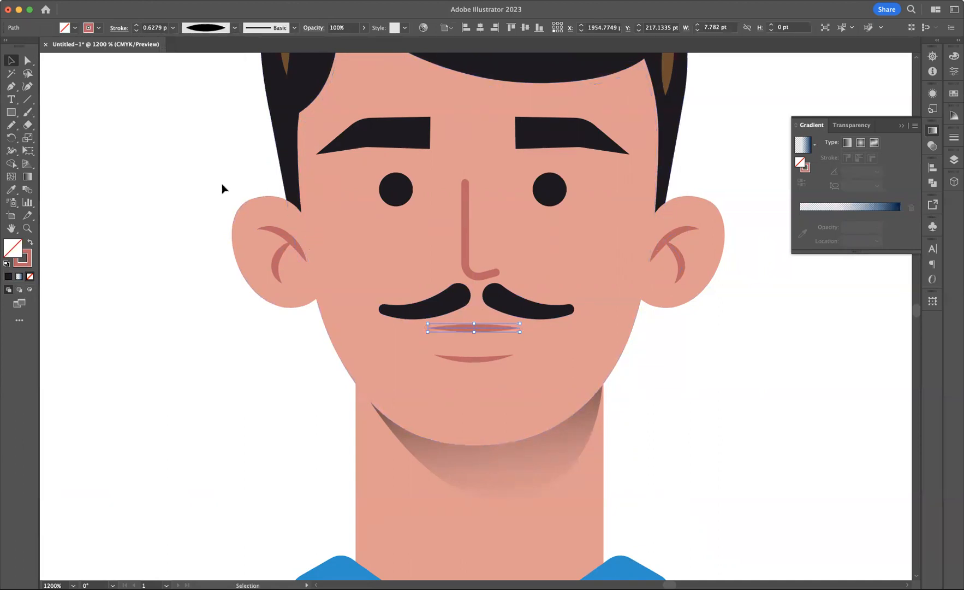
left_click(173, 175)
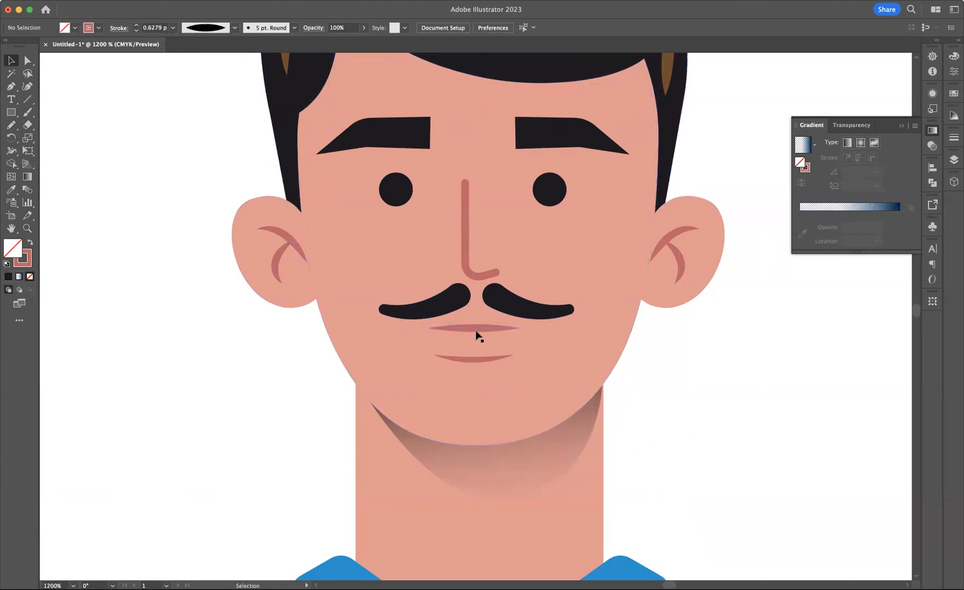
left_click(476, 331)
left_click(705, 363)
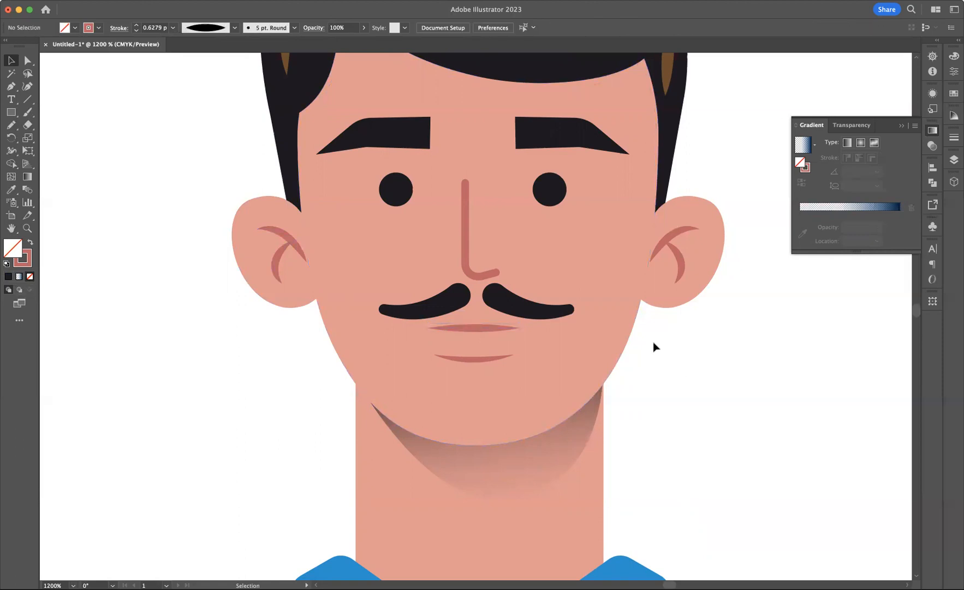
Apply the width profile tapered at both ends to the nose line.
left_click(464, 233)
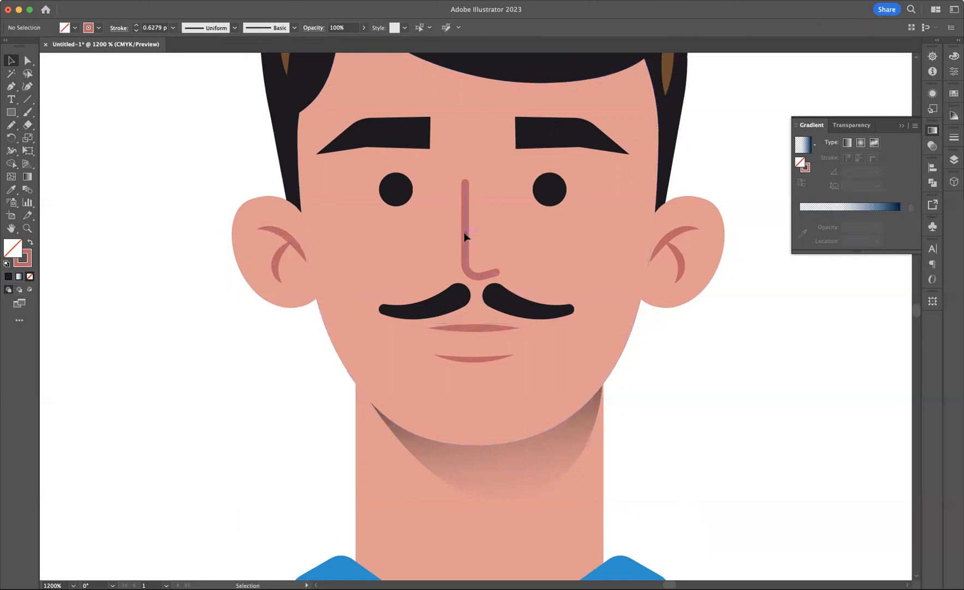
left_click(235, 28)
left_click(213, 64)
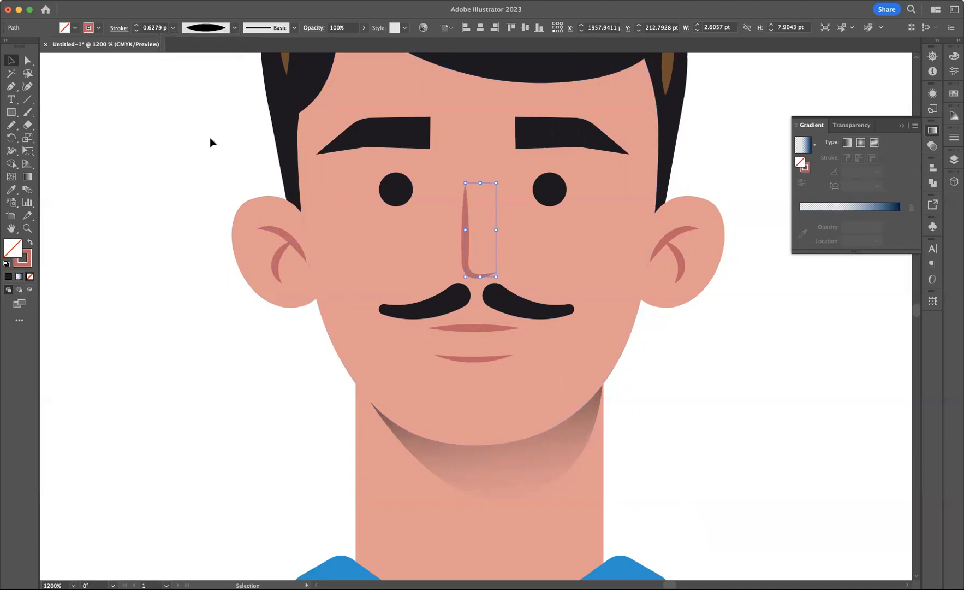
left_click(232, 157)
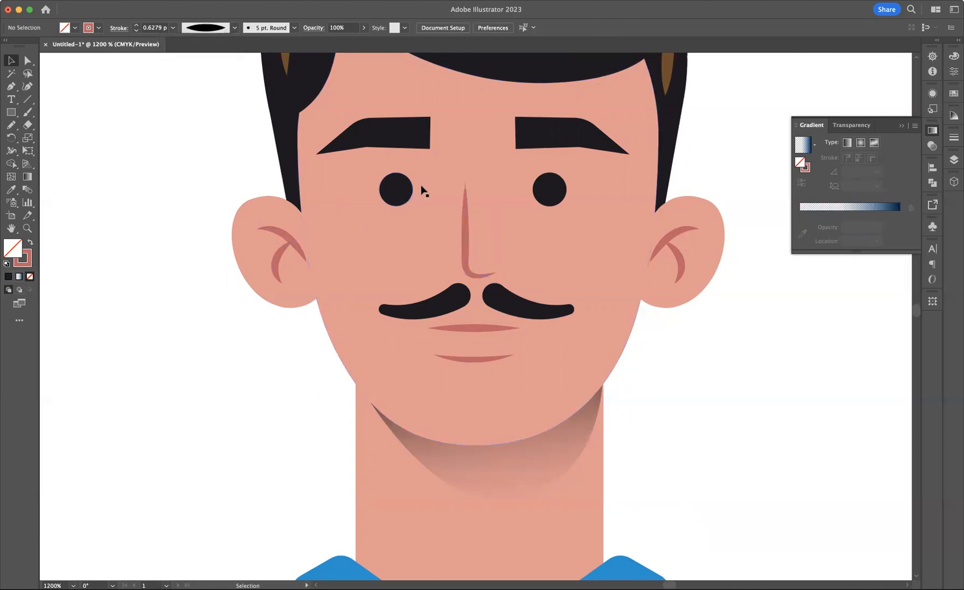
Place a copy of both eye circles on the empty canvas beside the face.
left_click(397, 192)
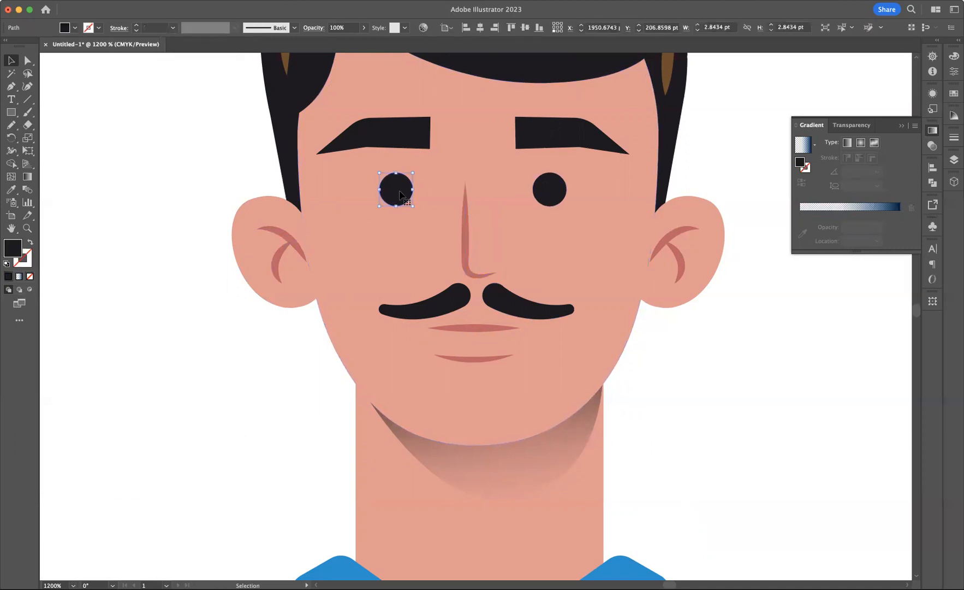
left_click(535, 199, "shift")
left_click_drag(651, 391, 470, 400)
left_click_drag(369, 201, 793, 378)
left_click(664, 364)
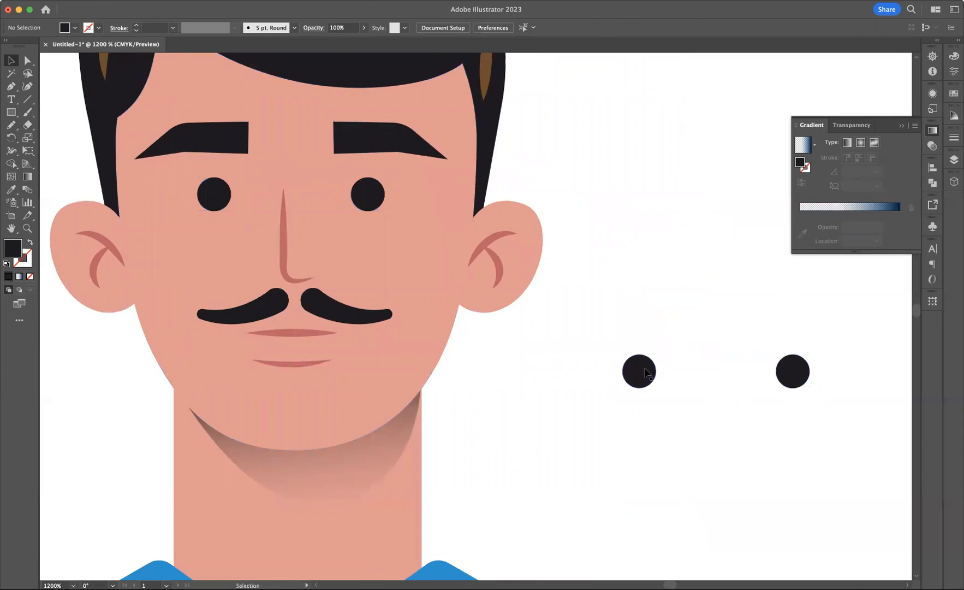
Turn the two copied eye circles into unfilled rings with a 0.5 pt black stroke.
left_click_drag(627, 337, 863, 405)
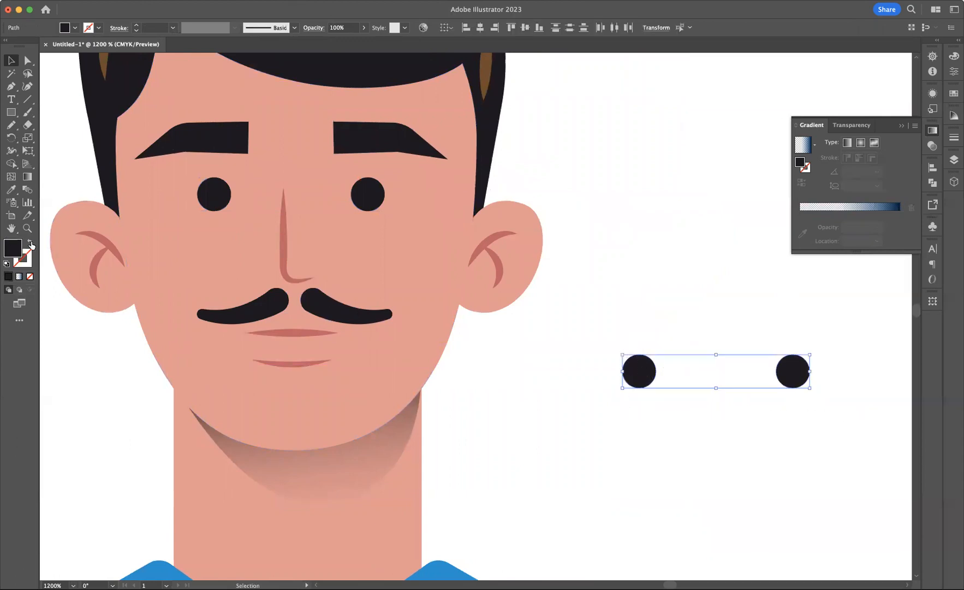
left_click(30, 243)
left_click(137, 31)
left_click(136, 31)
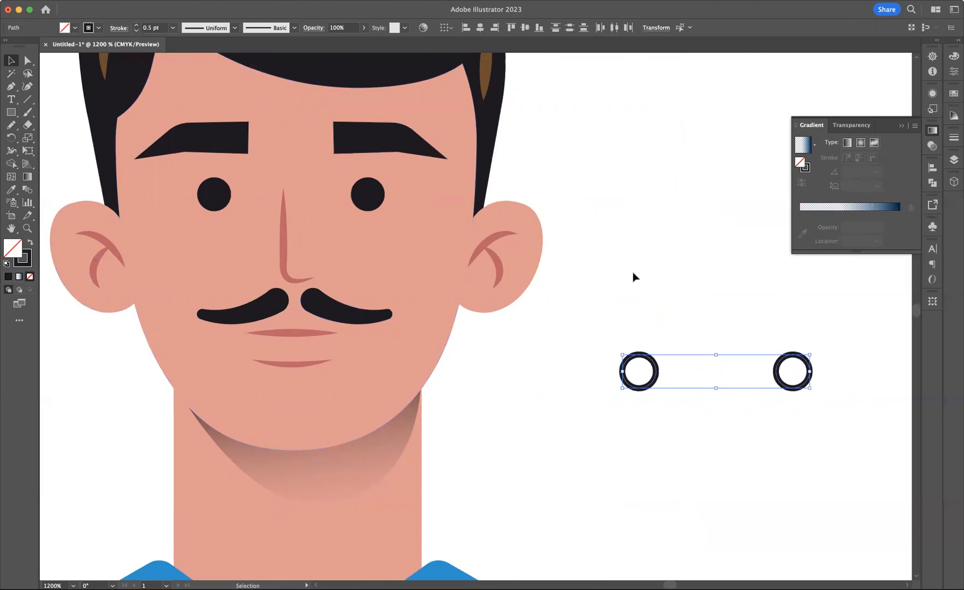
left_click(651, 236)
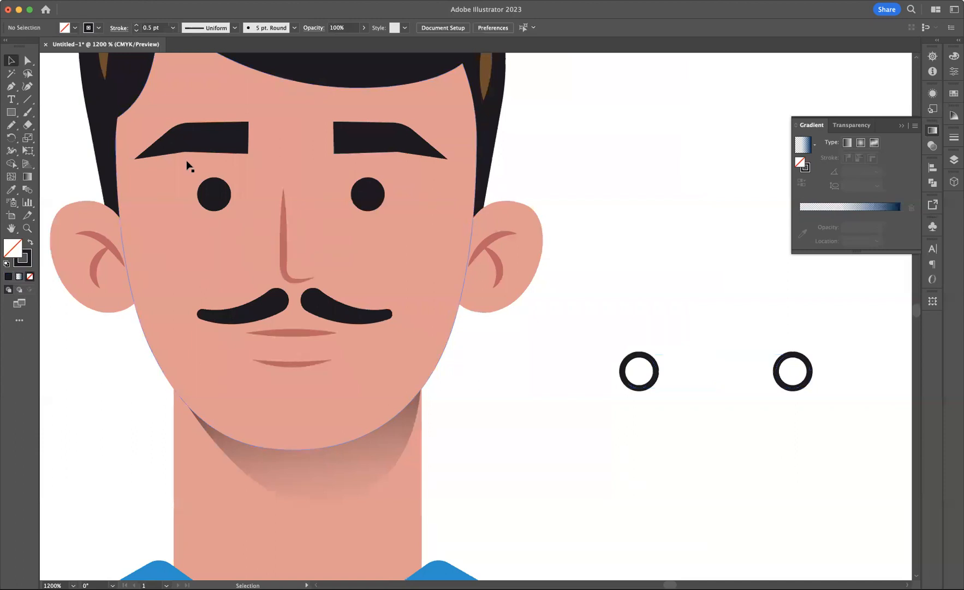
Draw a solid black pupil circle about 1.4 pt wide inside the first ring and copy it into the second ring.
left_click(14, 113)
key("l")
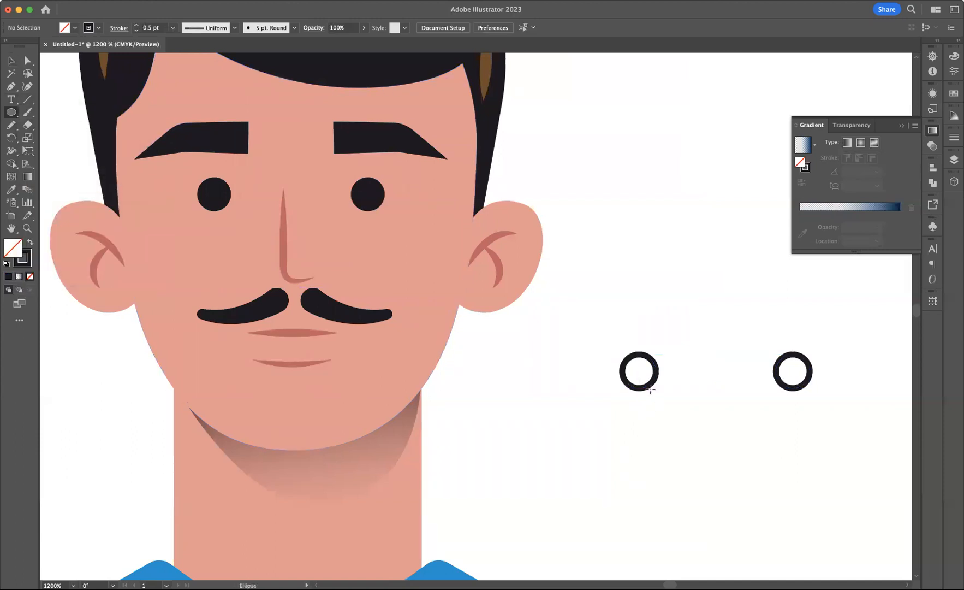
left_click_drag(645, 376, 656, 383)
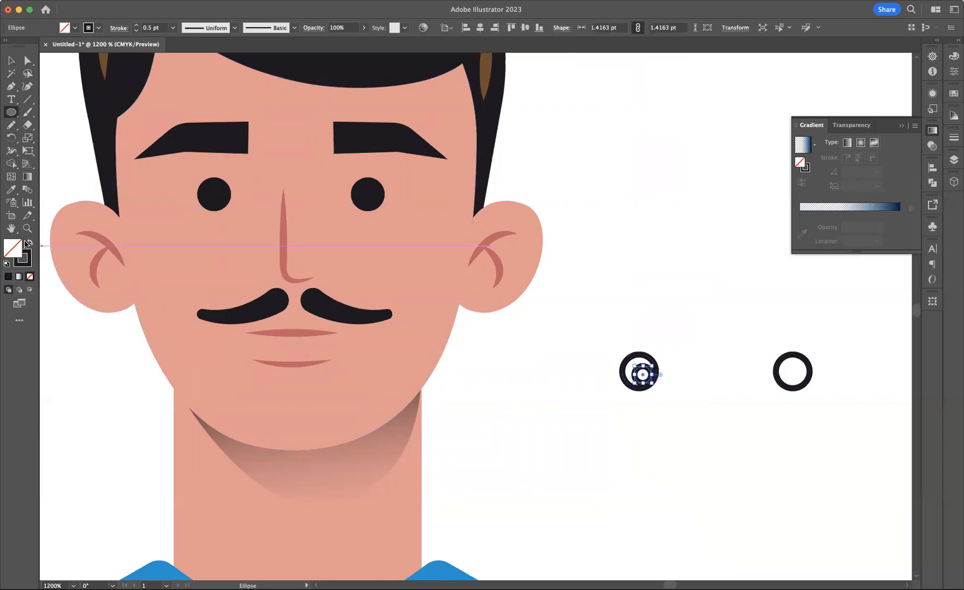
left_click(30, 244)
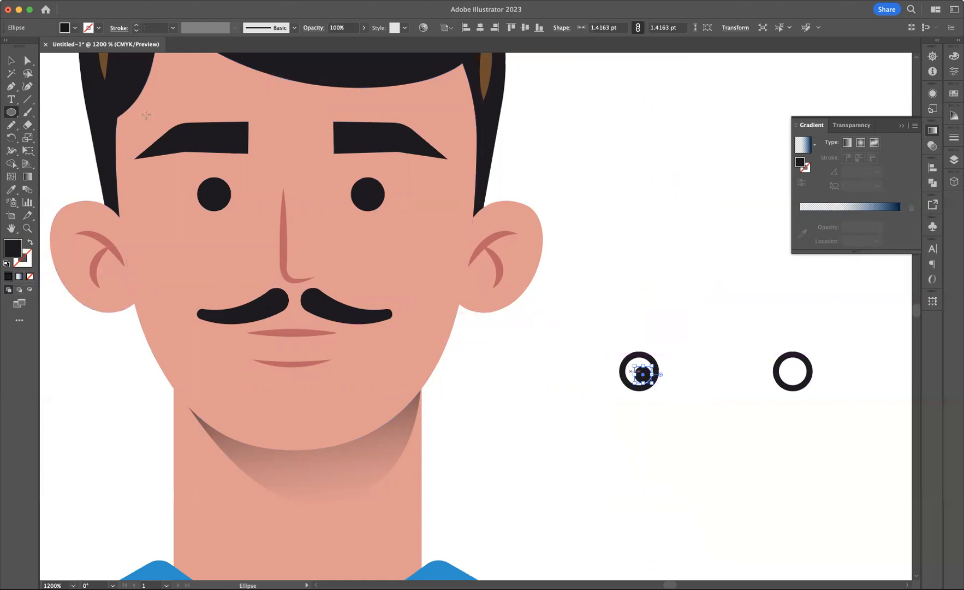
key("v")
left_click(723, 303)
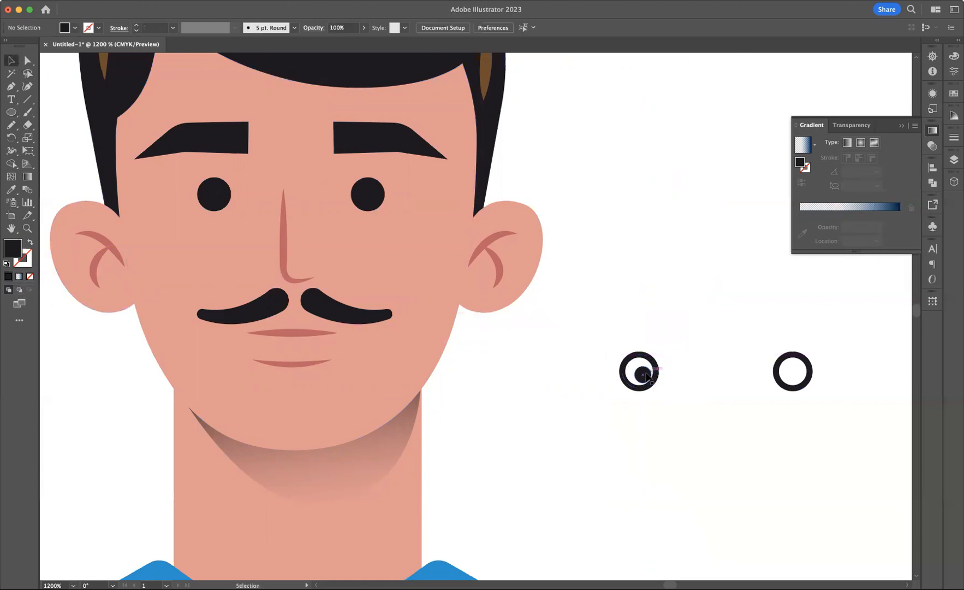
left_click_drag(646, 375, 795, 376)
left_click(710, 364)
Delete the two original eyes and move the new ring eyes with pupils into their place on the face.
left_click(226, 194)
left_click(376, 207, "shift")
key("Delete")
left_click_drag(611, 339, 841, 401)
left_click_drag(795, 376, 366, 192)
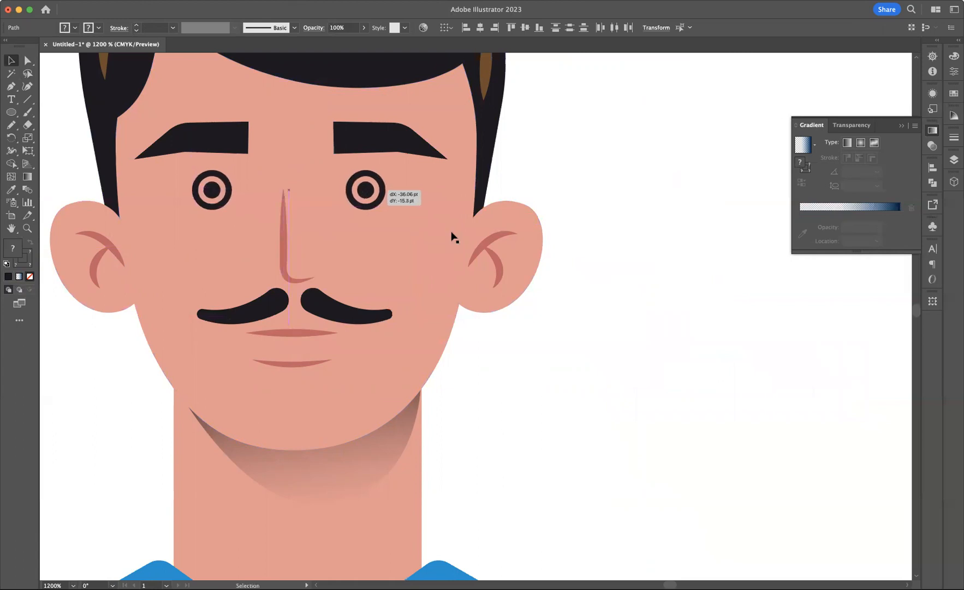
left_click(549, 219)
Reduce the black stroke of both outer eye rings to 0.25 pt.
left_click(383, 191)
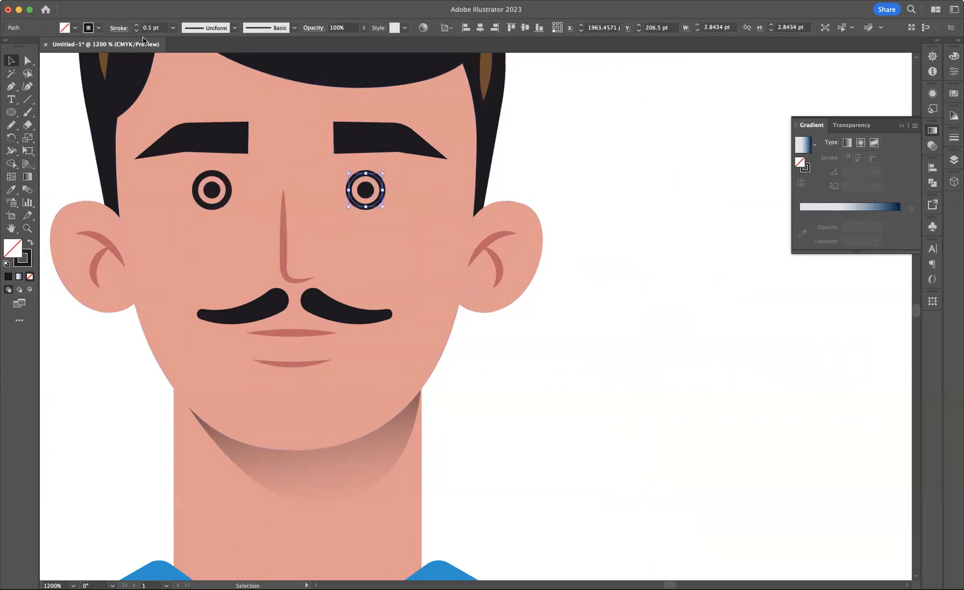
left_click(226, 177)
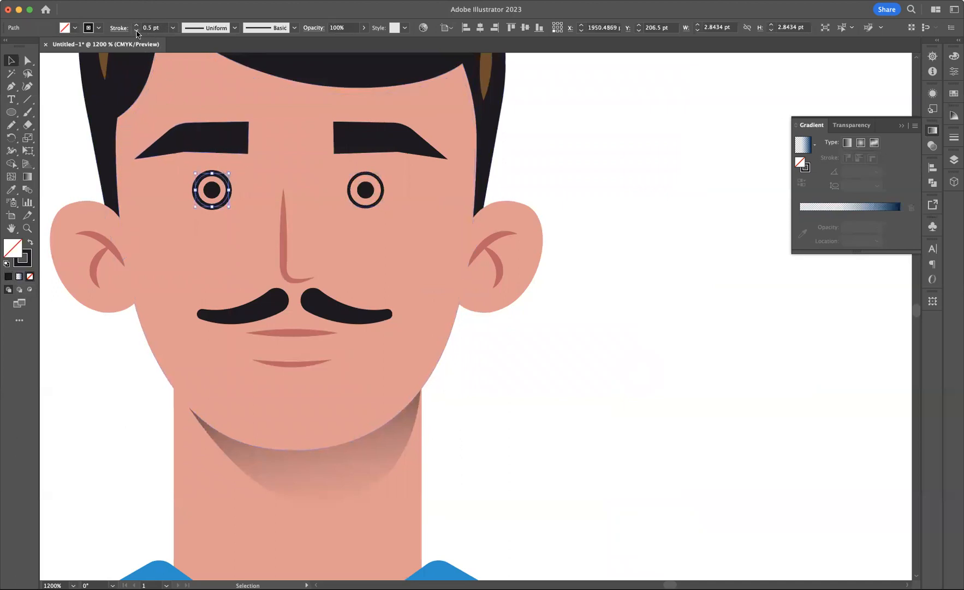
left_click(136, 31)
Turn the first eye's solid black pupil into an unfilled ring with a 0.25 pt black stroke.
left_click(212, 190)
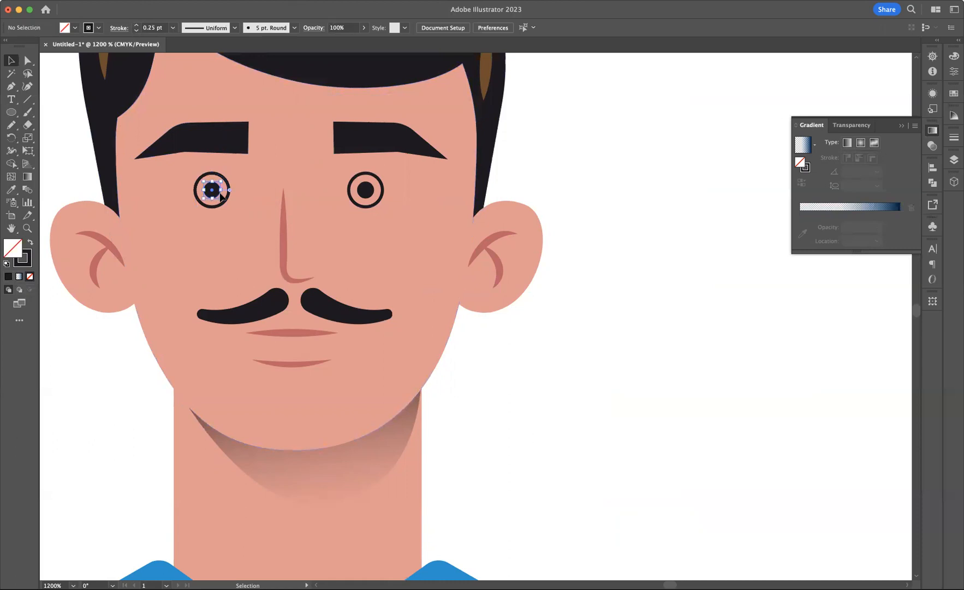
left_click(30, 243)
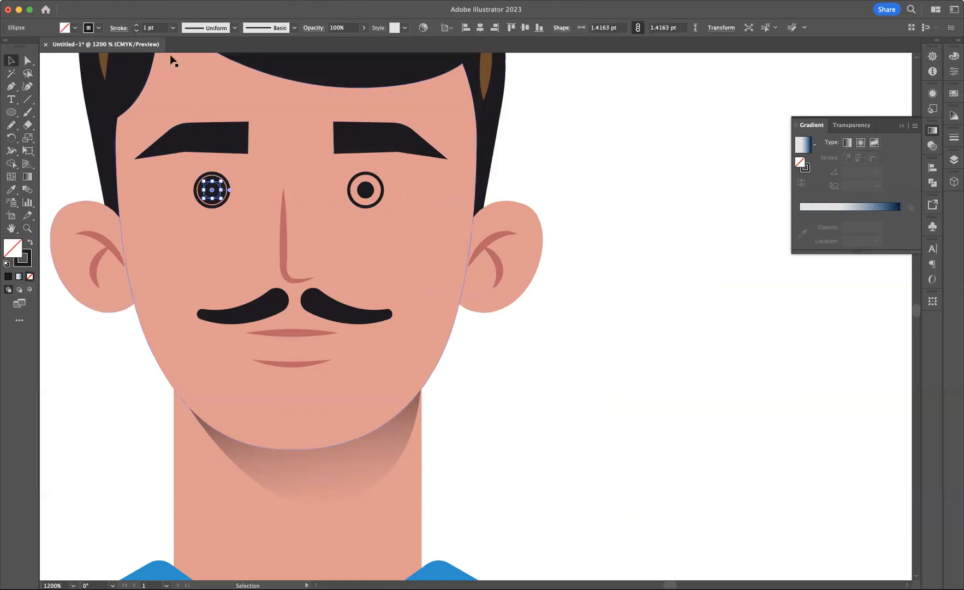
left_click(136, 31)
left_click(136, 31)
left_click(136, 31)
Draw a small solid black circle about 0.49 pt wide inside the first eye's inner ring and shift it towards the ring's lower edge.
left_click(16, 116)
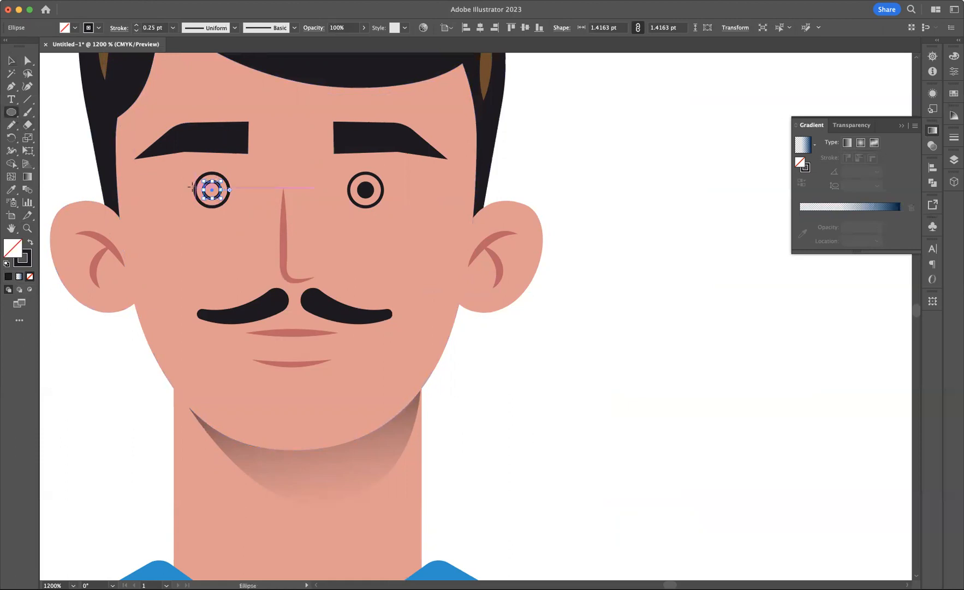
left_click(27, 229)
left_click(220, 194)
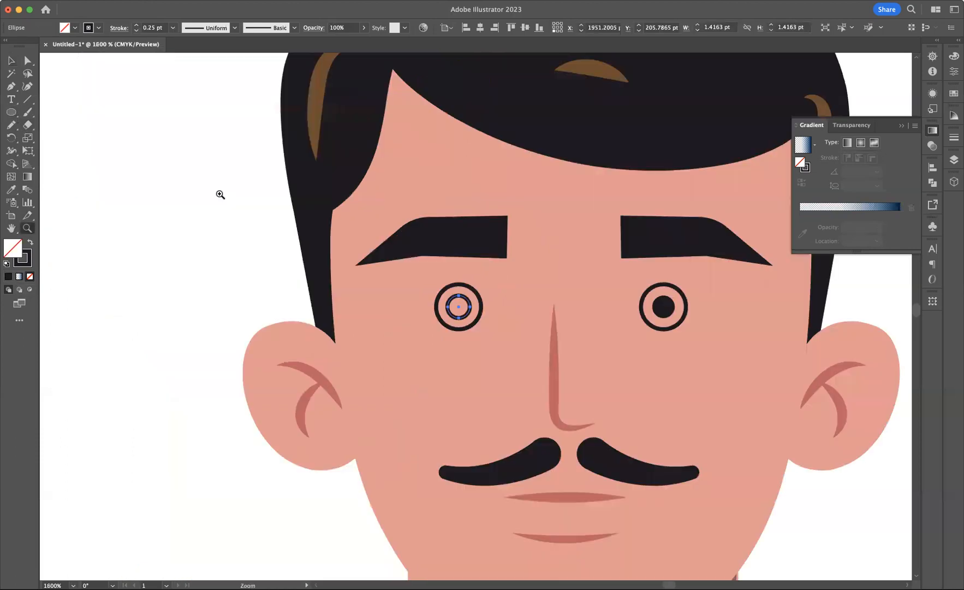
left_click(462, 305)
left_click(472, 312)
left_click(490, 324)
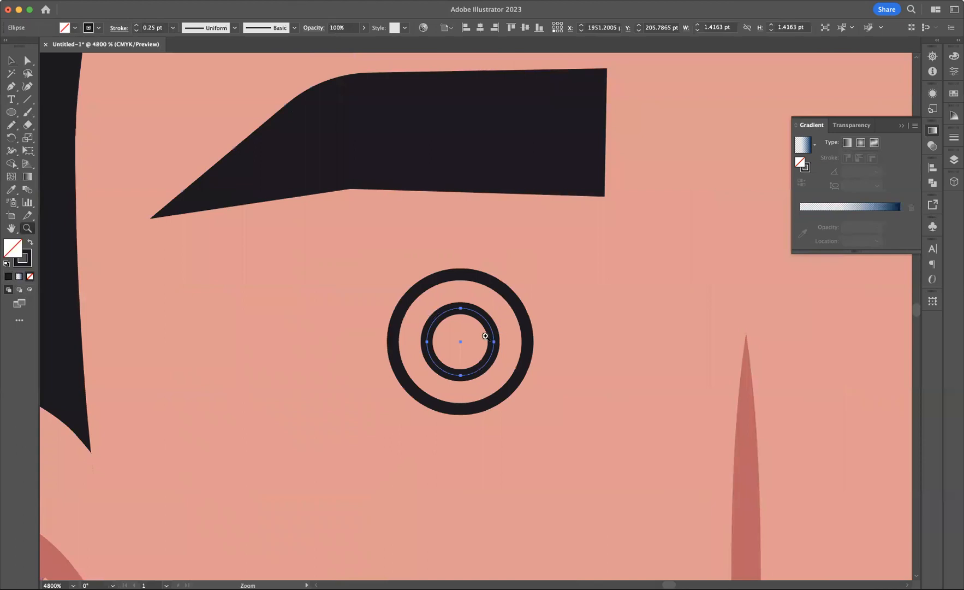
left_click(485, 334)
left_click(11, 113)
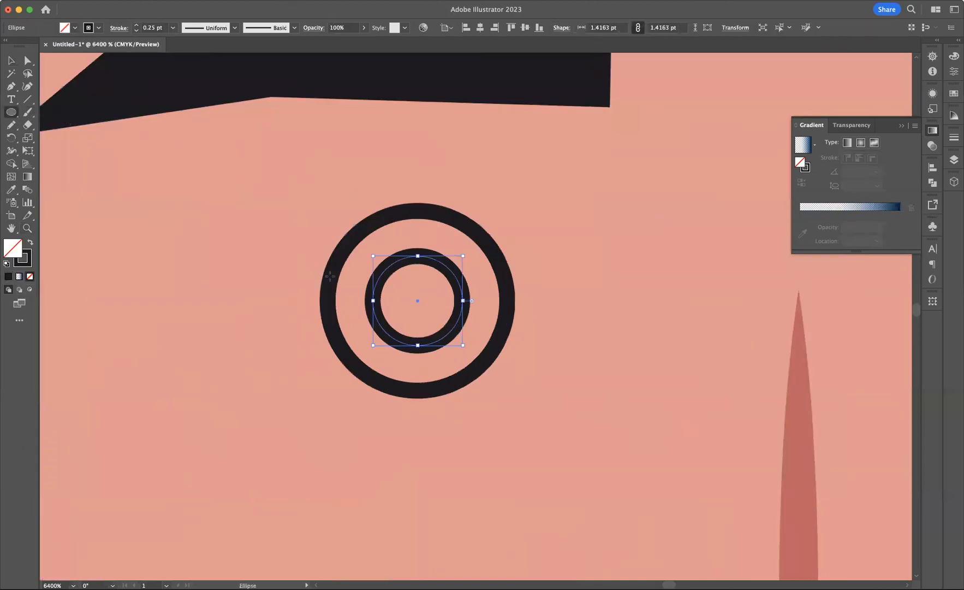
left_click_drag(430, 315, 447, 330)
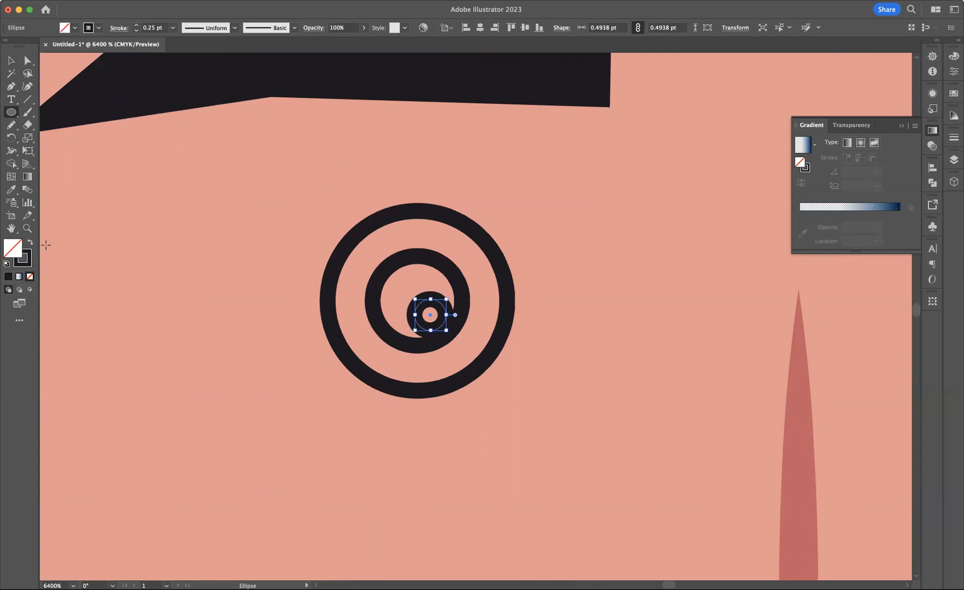
key("shift+x")
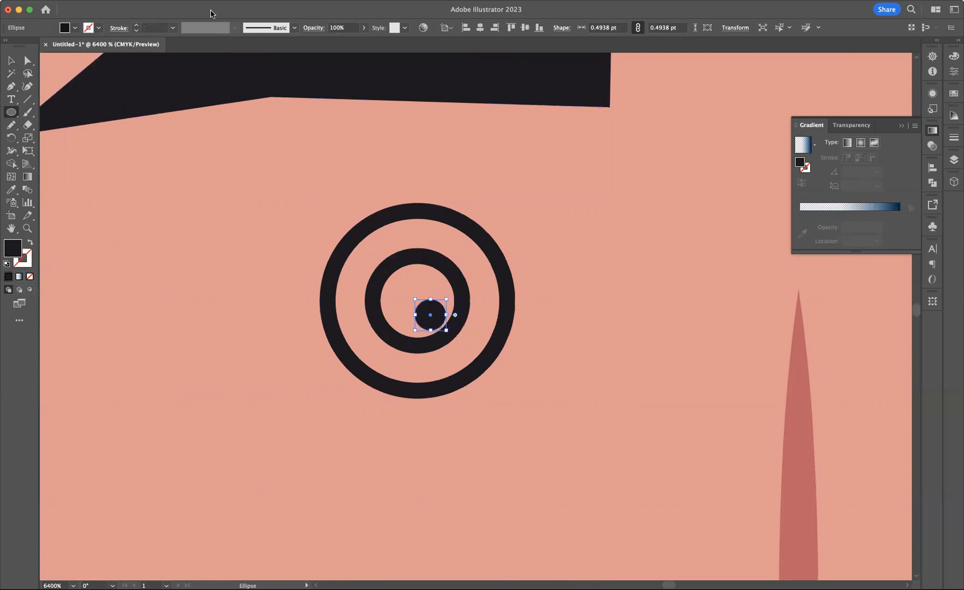
left_click(11, 60)
left_click_drag(439, 316, 442, 320)
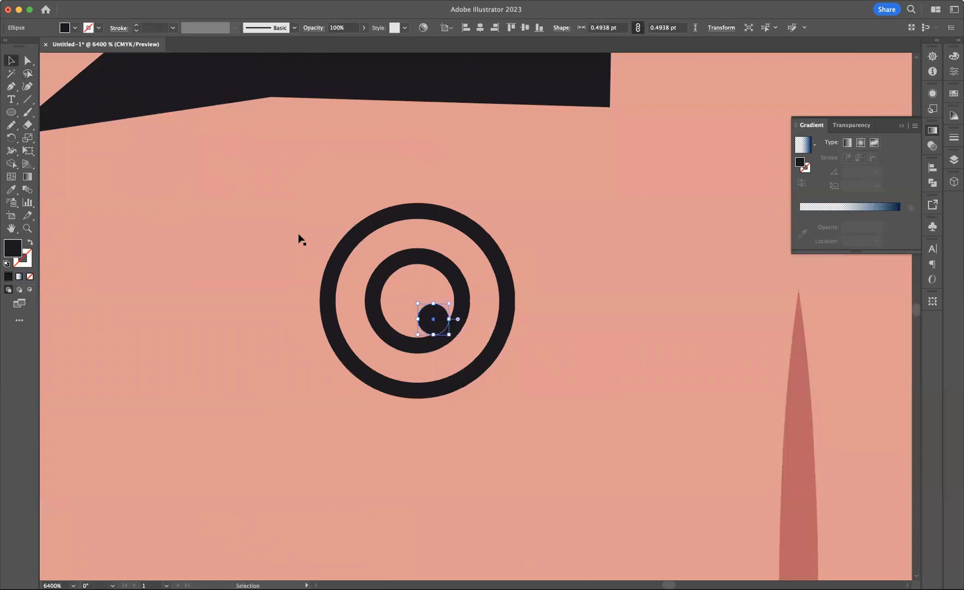
Delete the small black circle inside the first eye's inner ring.
left_click(27, 229)
left_click(343, 222, "alt")
left_click(344, 224, "alt")
left_click(344, 225, "alt")
left_click(344, 224, "alt")
left_click_drag(430, 283, 181, 80)
left_click(8, 60)
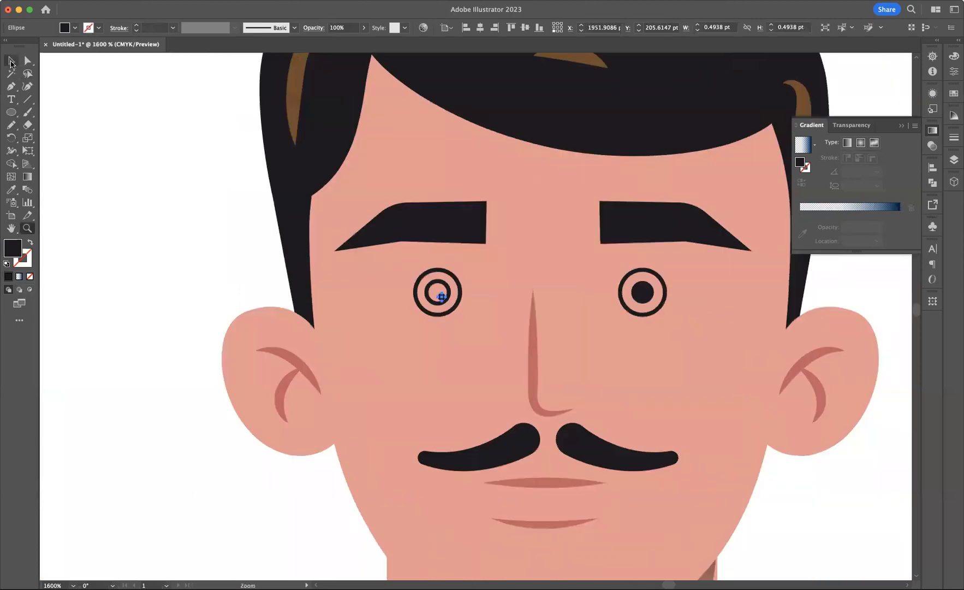
left_click(153, 94)
left_click_drag(229, 242, 189, 198)
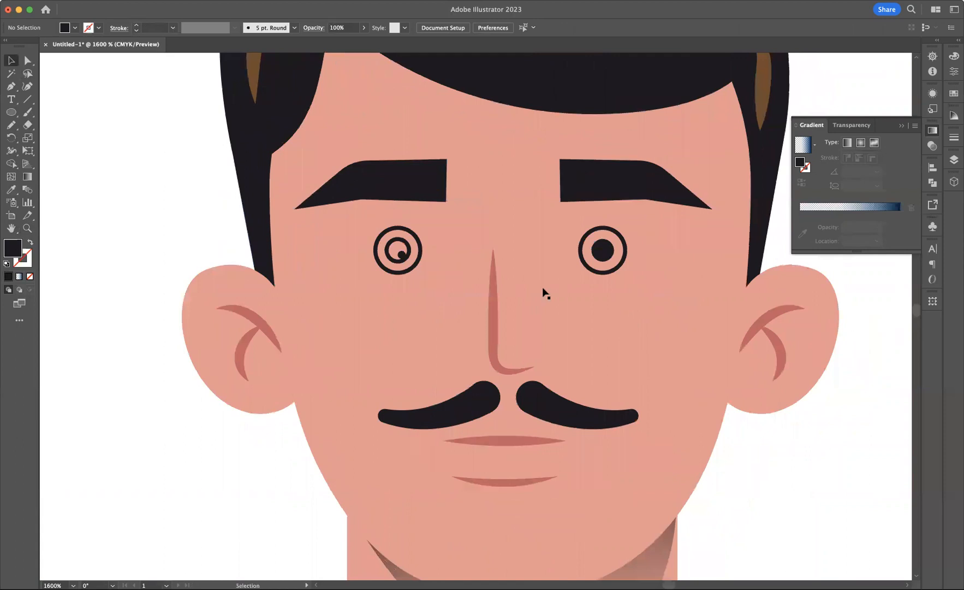
left_click(407, 255)
left_click(404, 255)
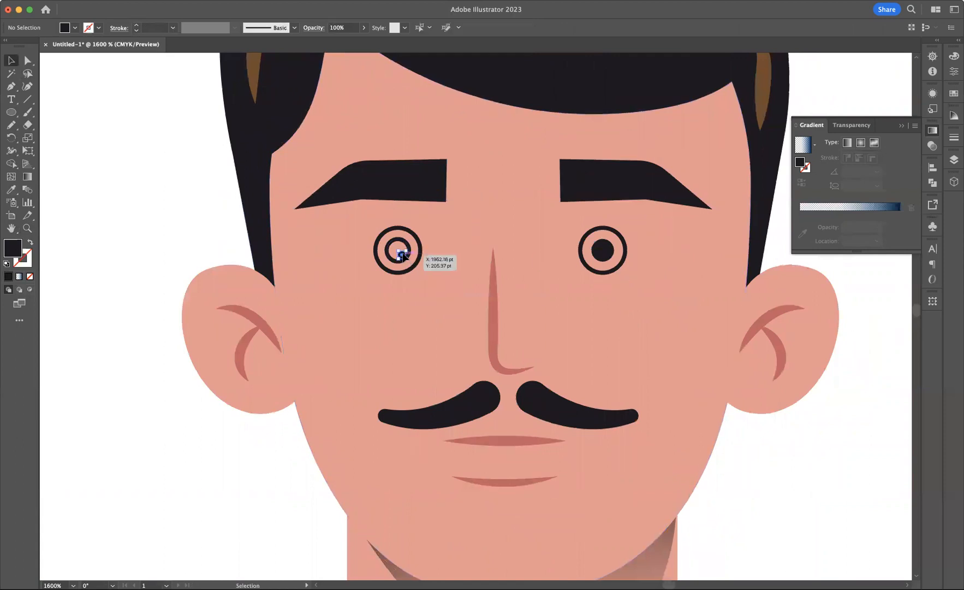
key("Delete")
Make the first eye's inner circle solid bright blue without an outline.
left_click(411, 255)
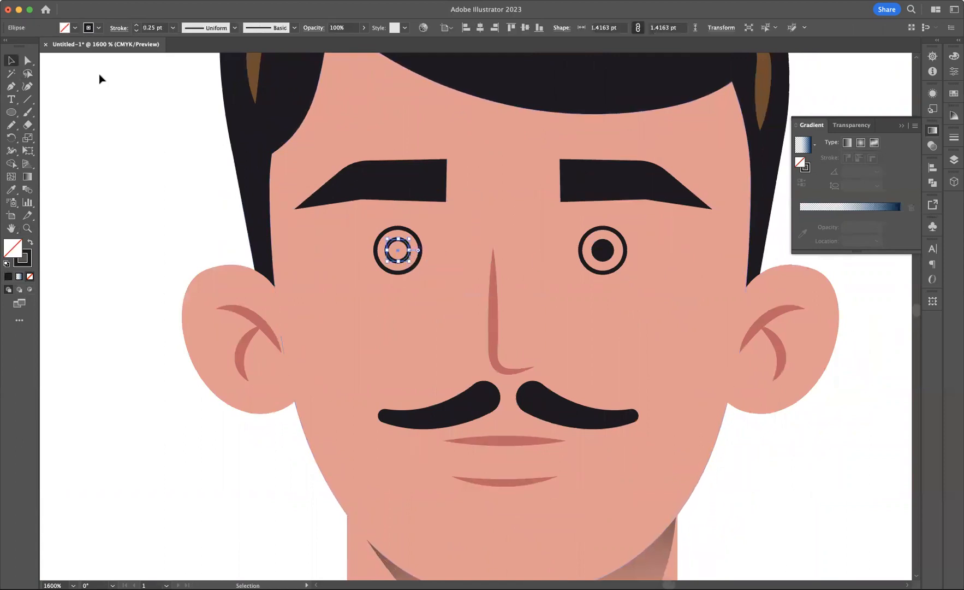
left_click(95, 31)
left_click(59, 49)
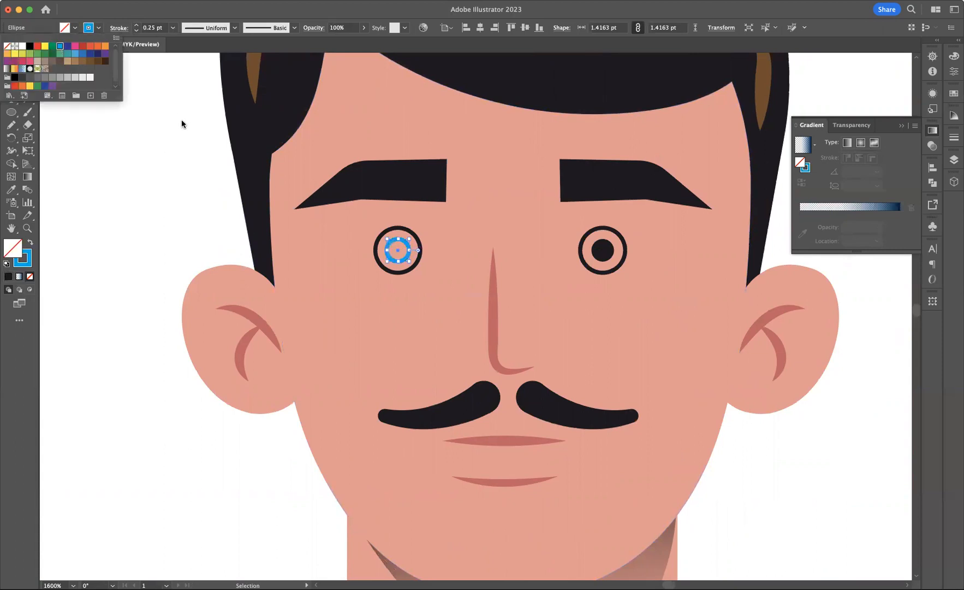
left_click(180, 116)
left_click(30, 243)
left_click(229, 207)
Draw a white, unstroked highlight circle about 0.91 pt wide on the blue iris, offset towards the nose side.
left_click(16, 115)
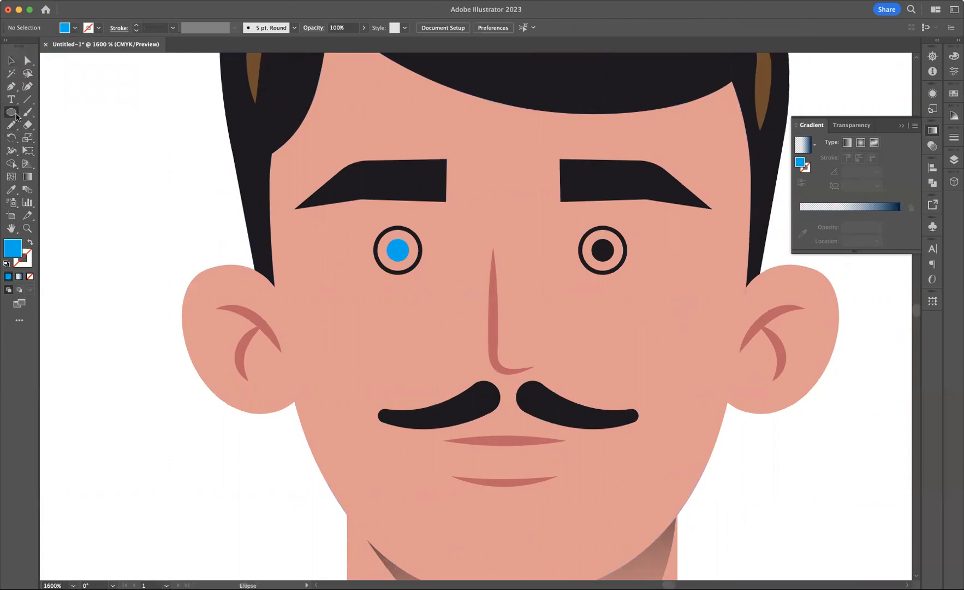
left_click_drag(401, 251, 411, 258)
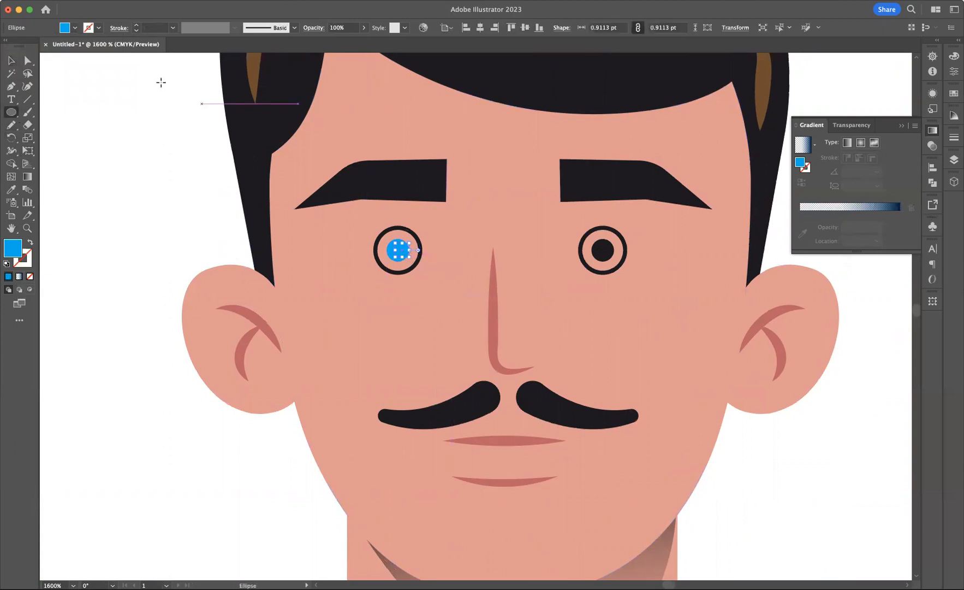
left_click(75, 30)
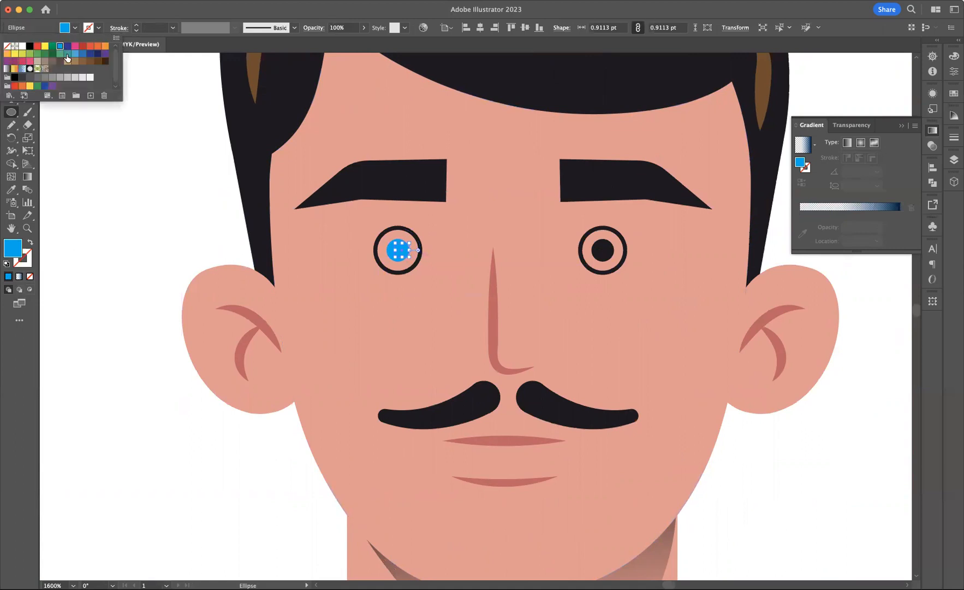
left_click(18, 47)
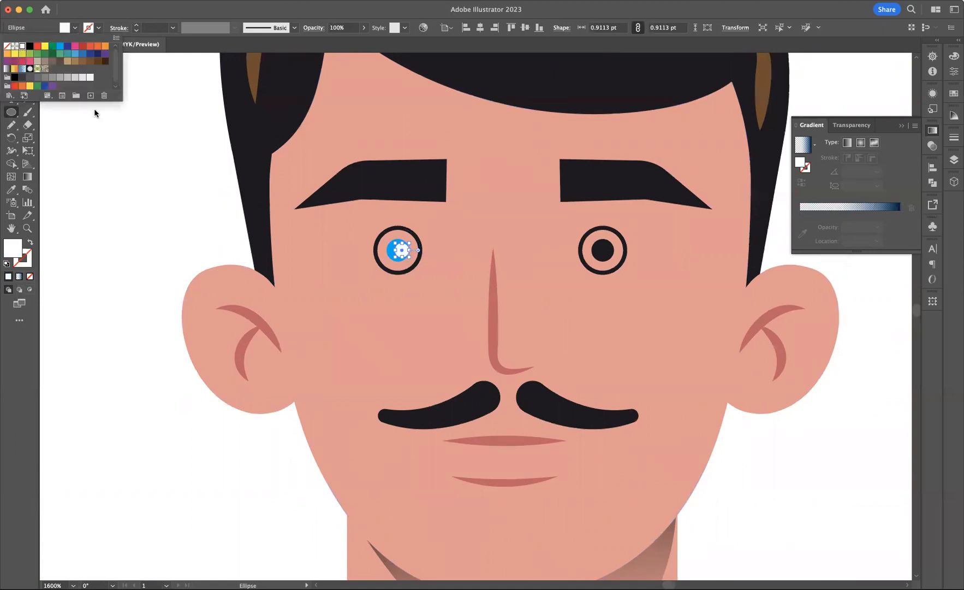
left_click(12, 63)
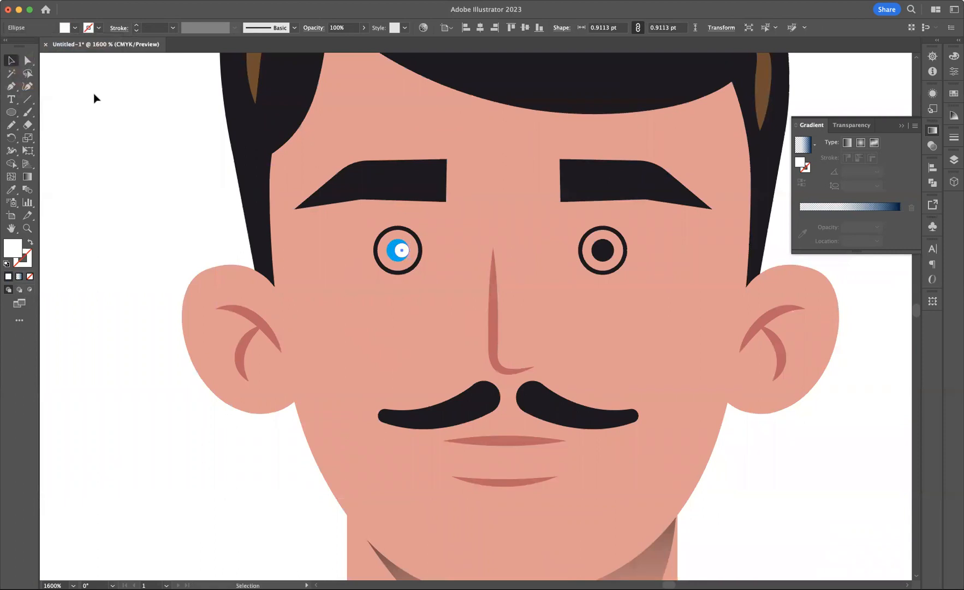
left_click(94, 93)
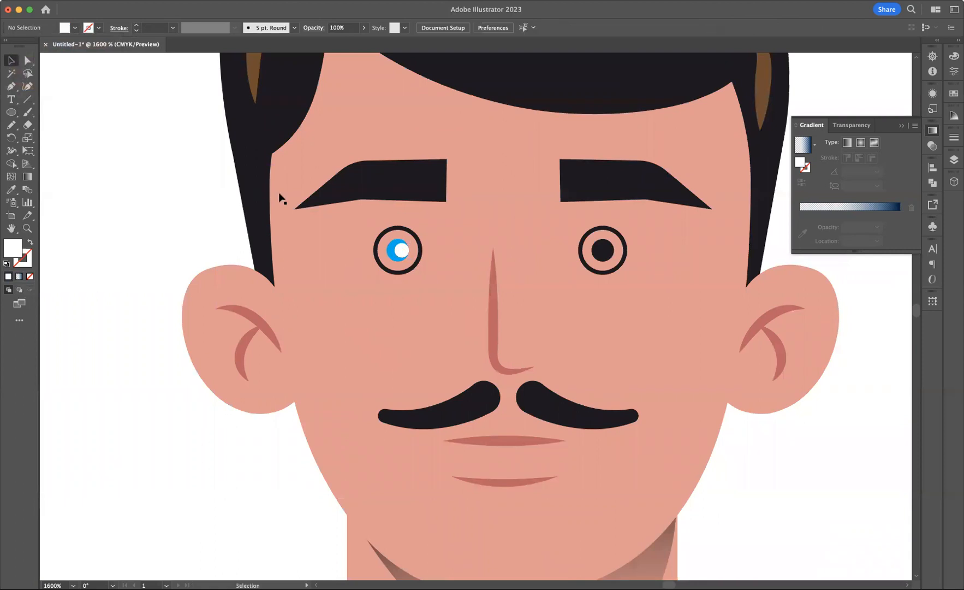
Delete the second eye's black pupil and ring and replace them with a level copy of the blue eye, offset about 14.25 pt horizontally.
left_click(611, 252)
key("Delete")
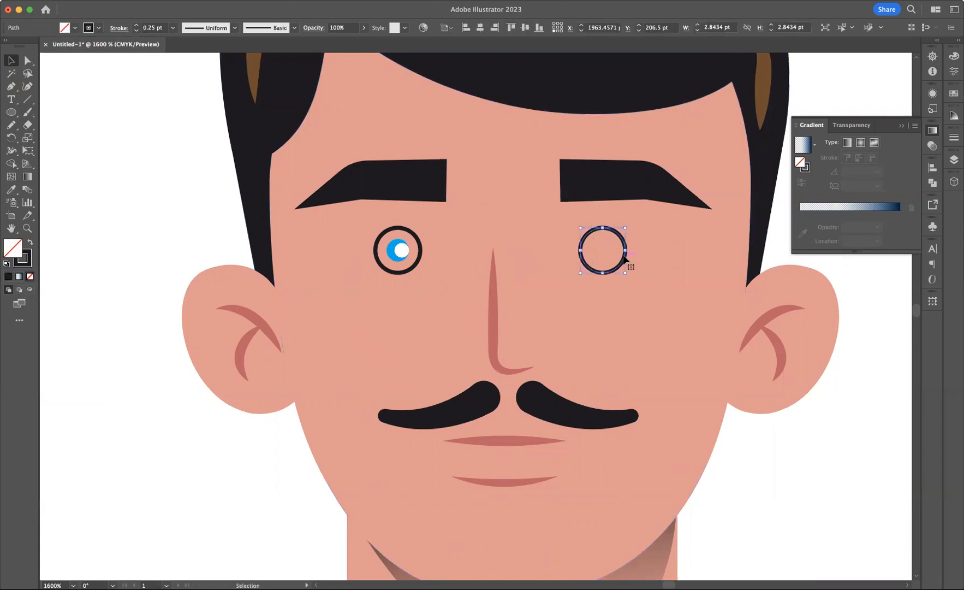
mouse_move(398, 250)
left_mouse_down()
mouse_move(411, 250)
mouse_move(398, 250)
left_mouse_up()
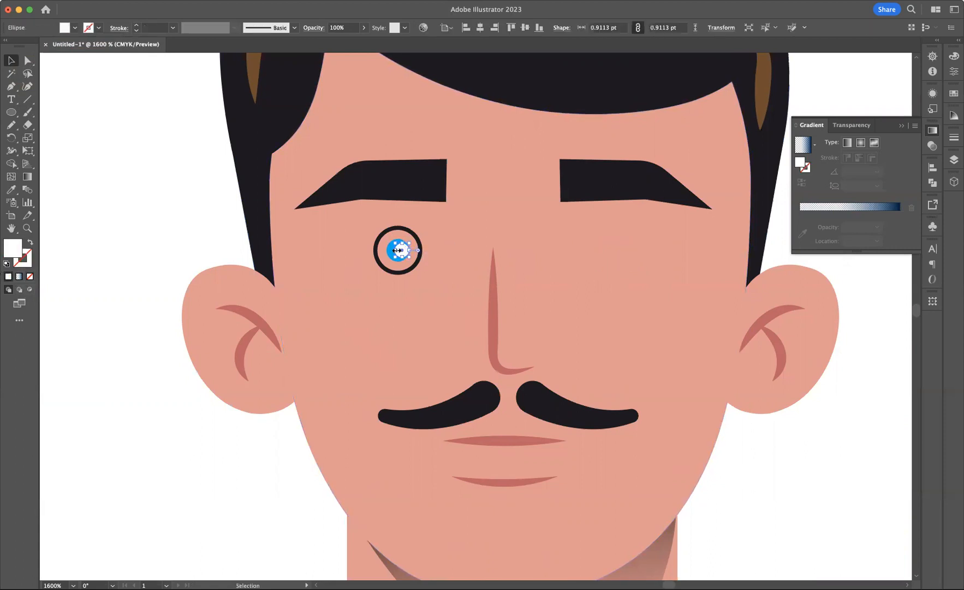
left_click(388, 253, "shift")
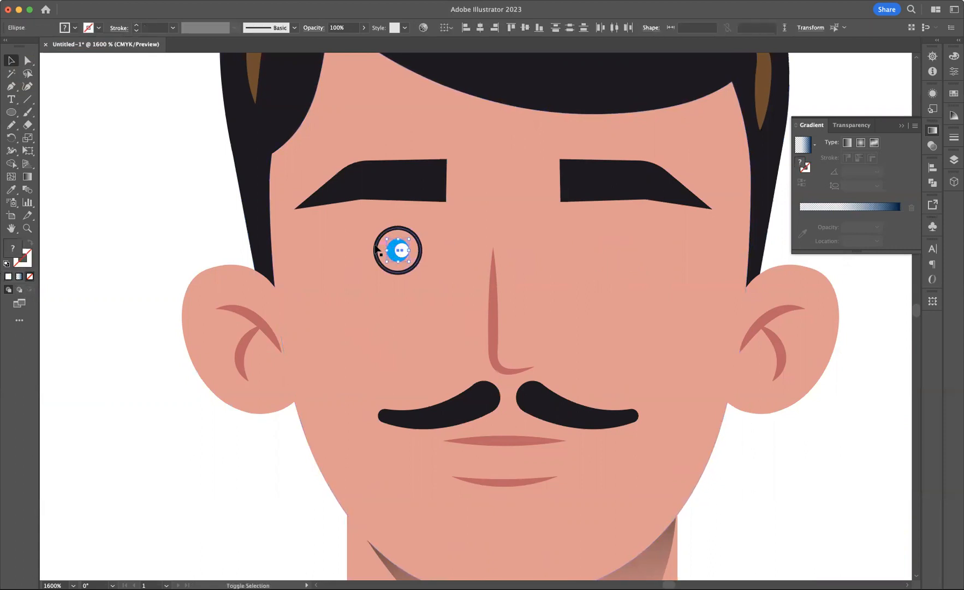
left_click_drag(398, 252, 621, 258)
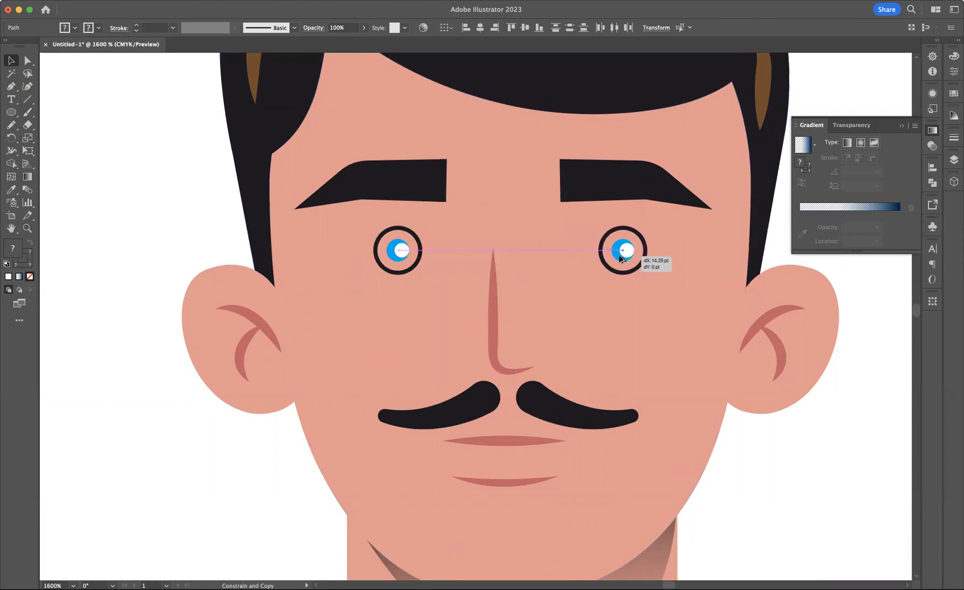
left_click_drag(621, 257, 621, 258)
left_click(141, 185)
Examine the new blue eyes on the whole figure and compare the detailed character with the original one beside it.
left_click(28, 228)
left_click(410, 254, "alt")
left_click(411, 258, "alt")
left_click(461, 264, "alt")
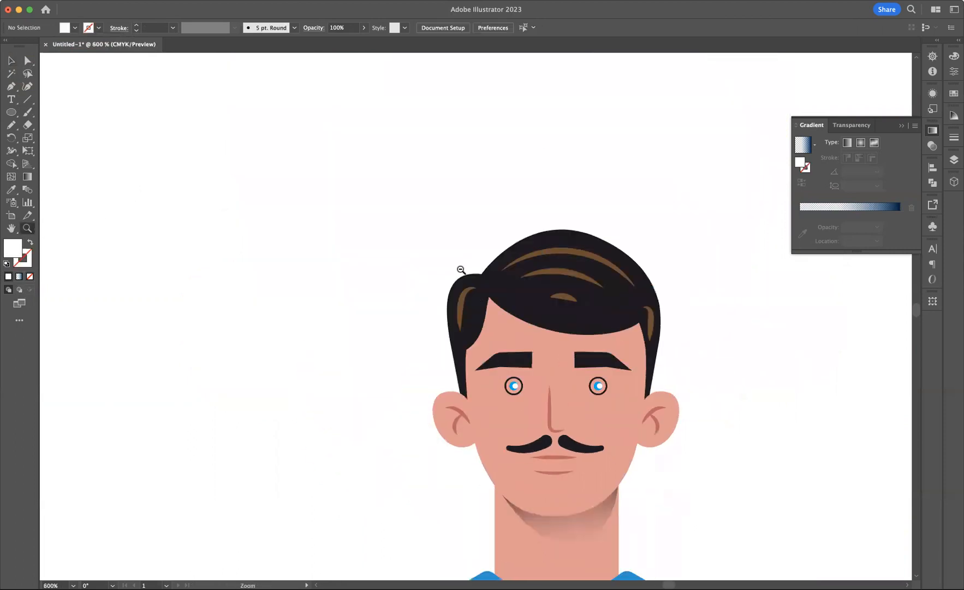
left_click(462, 272, "alt")
left_click_drag(632, 370, 614, 207)
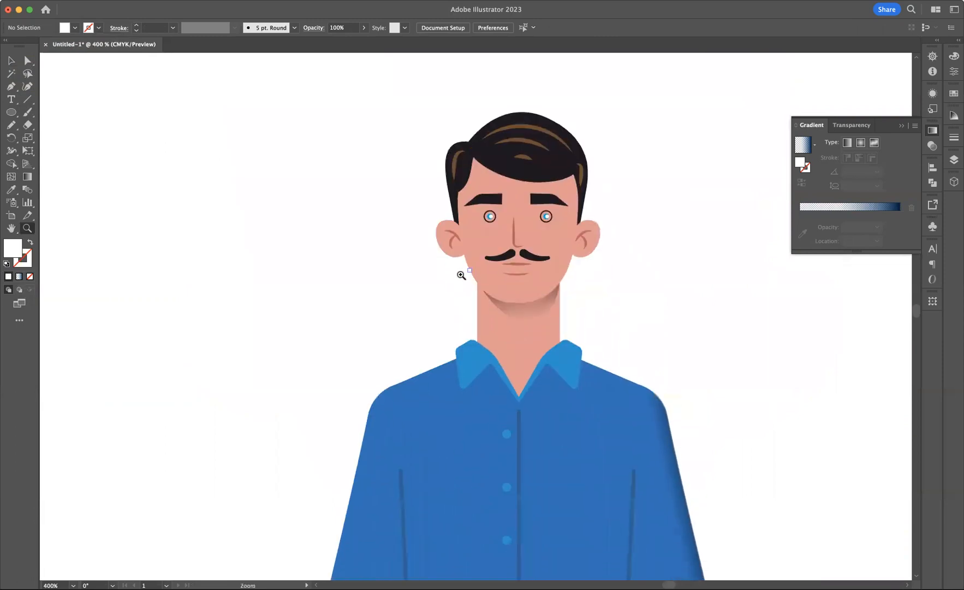
left_click(406, 274, "alt")
left_click(406, 274, "alt")
left_click_drag(486, 331, 532, 134)
left_click(490, 213, "alt")
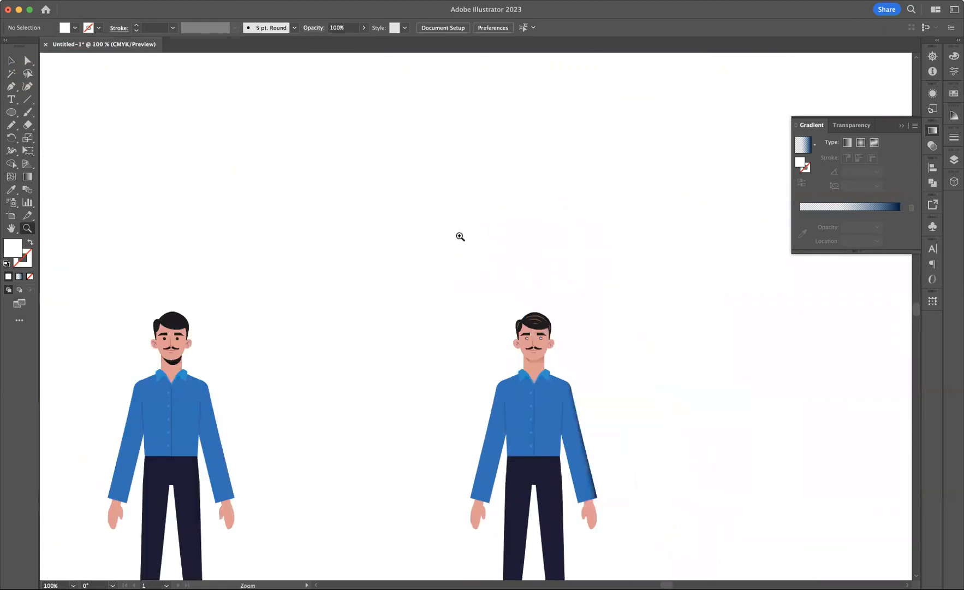
left_click_drag(426, 233, 492, 133)
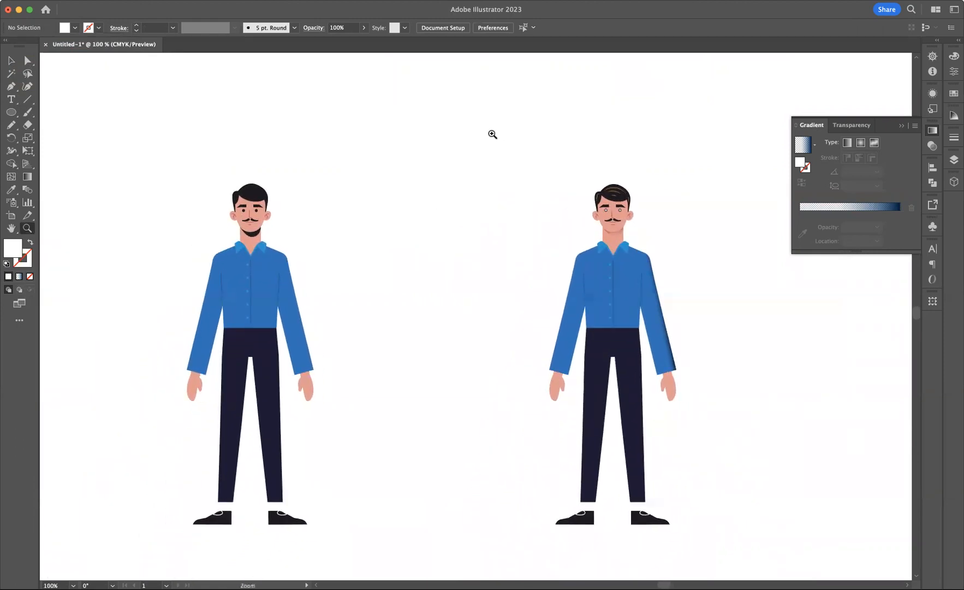
key("v")
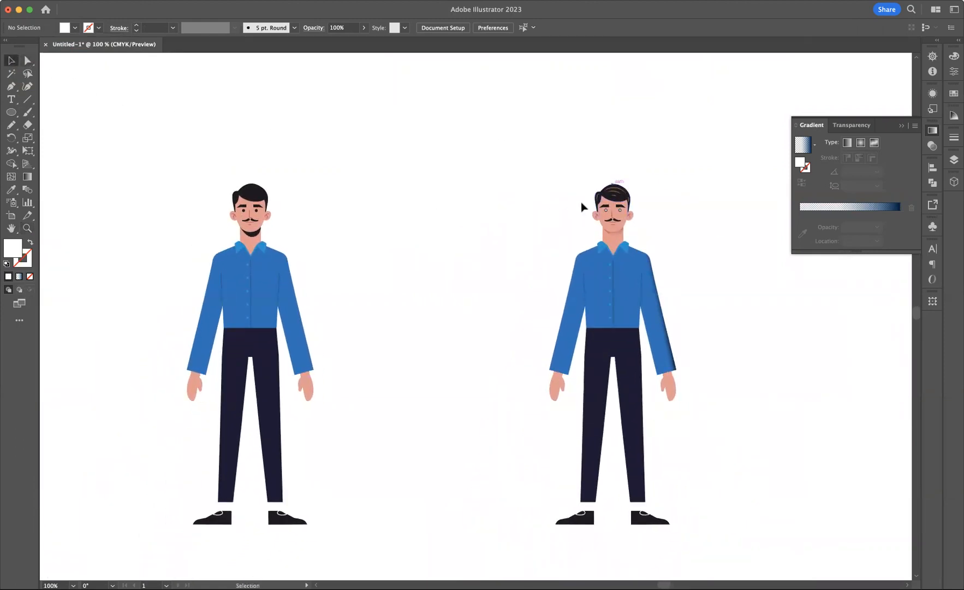